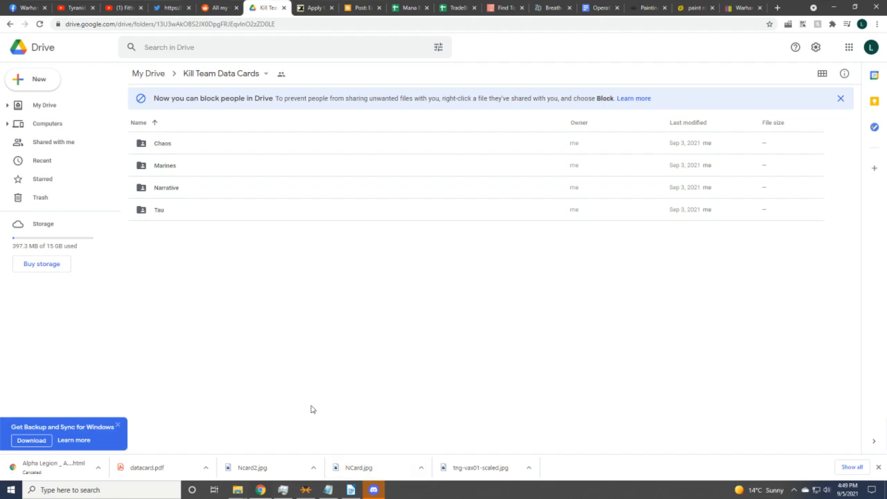
From the Google Drive Kill Team Data Cards folder, show the File Explorer window previews on the taskbar.
{"action": "mouse_move", "coordinate": [263, 493]}
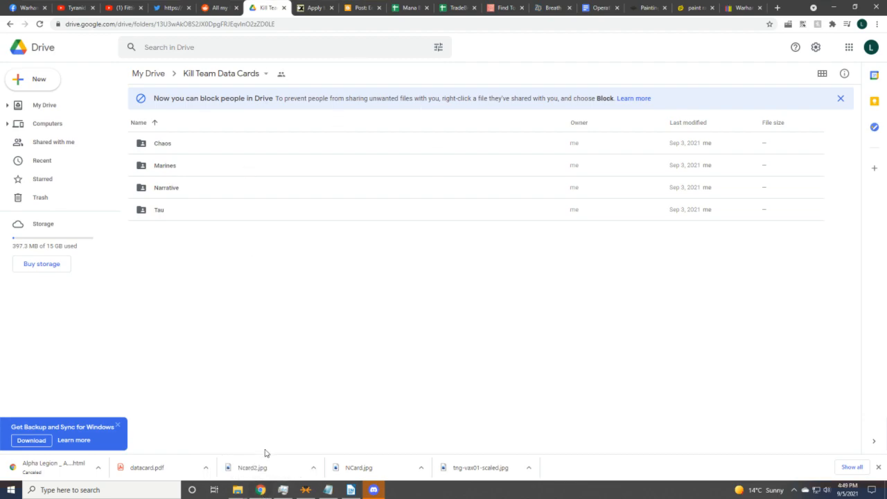
{"action": "left_click", "coordinate": [238, 490]}
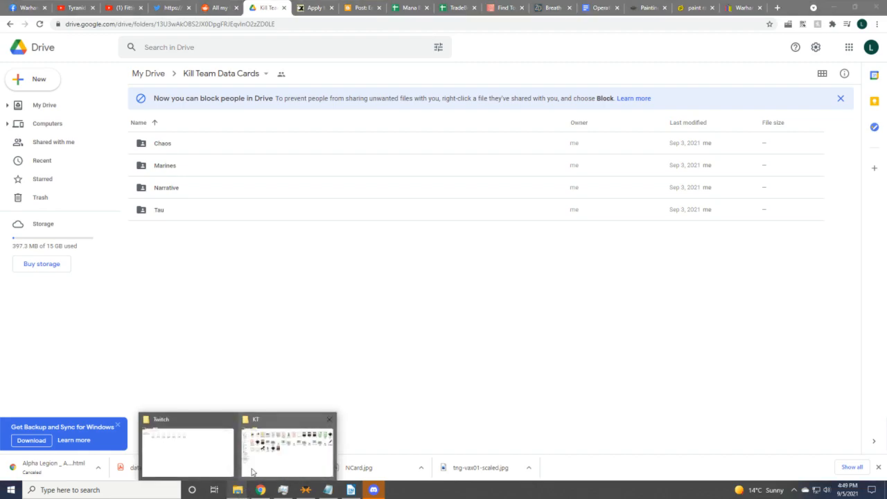
Browse KT > Datacards > Memoirs of Isstvan and open Kenji.svg in Inkscape.
{"action": "left_click", "coordinate": [253, 472]}
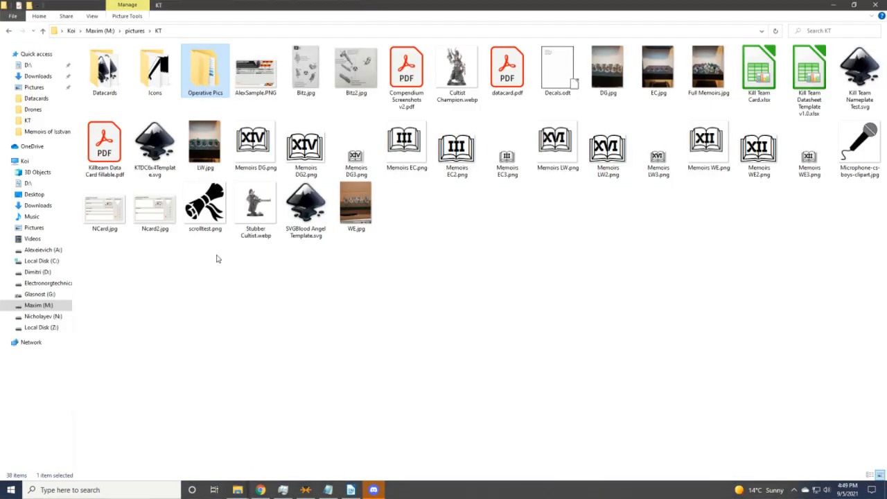
{"action": "double_click", "coordinate": [108, 83]}
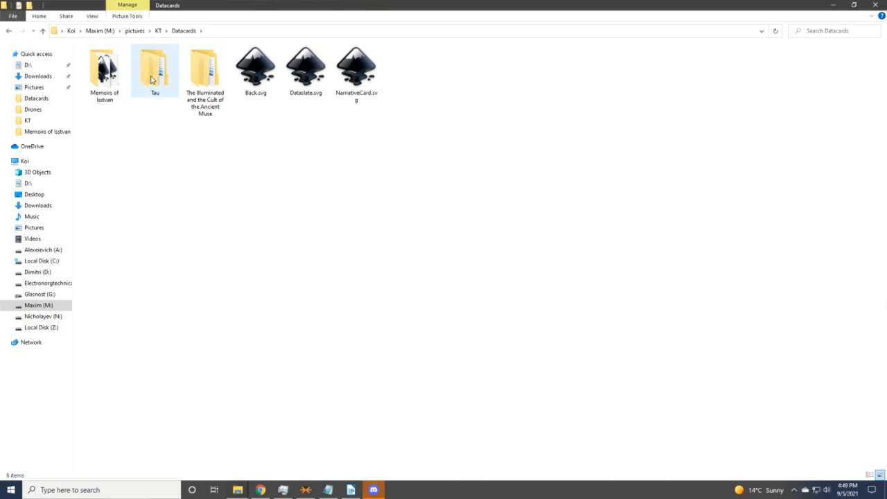
{"action": "double_click", "coordinate": [152, 79]}
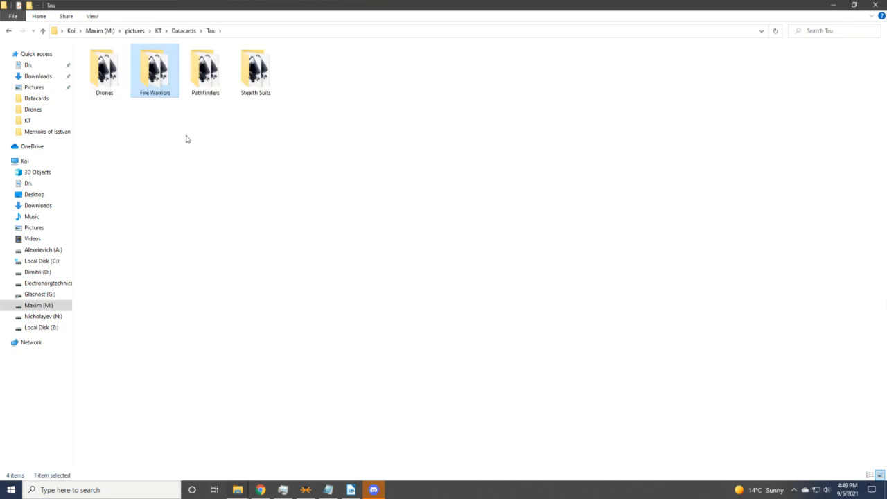
{"action": "left_click", "coordinate": [184, 31]}
{"action": "double_click", "coordinate": [107, 76]}
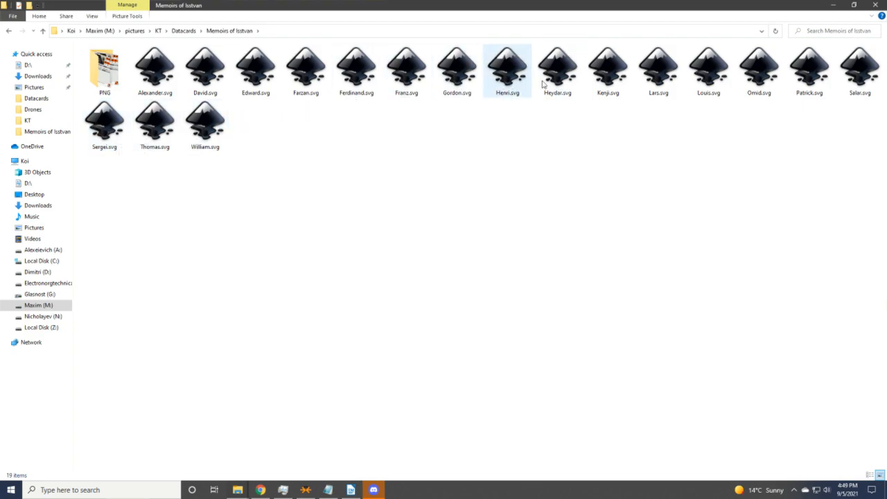
{"action": "left_click", "coordinate": [613, 82]}
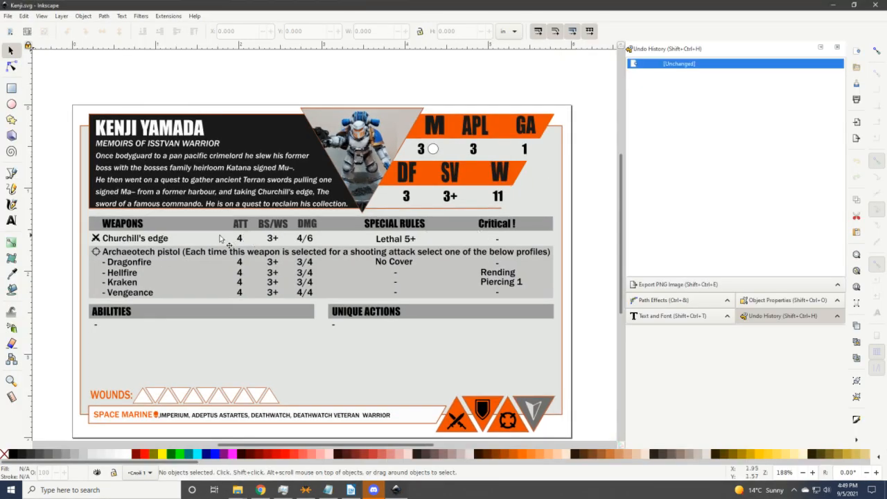
Confirm the KENJI YAMADA title uses Impact, then close the Kenji card without changes.
{"action": "scroll", "coordinate": [190, 231], "scroll_direction": "down", "scroll_amount": 2}
{"action": "scroll", "coordinate": [189, 230], "scroll_direction": "up", "scroll_amount": 2}
{"action": "left_click", "coordinate": [11, 221]}
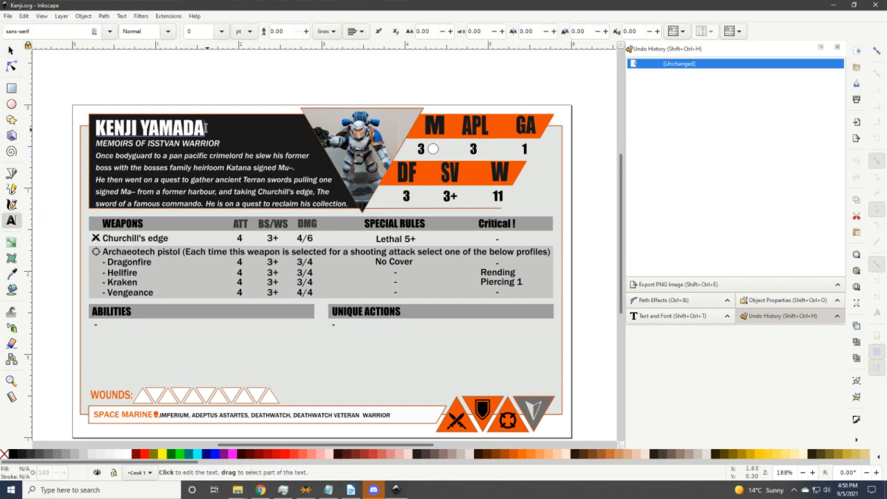
{"action": "left_click", "coordinate": [204, 128]}
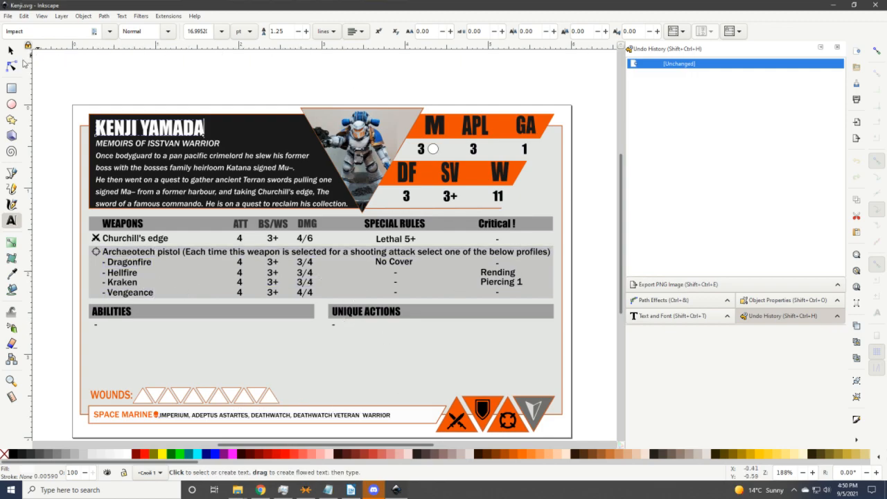
{"action": "left_click", "coordinate": [875, 4]}
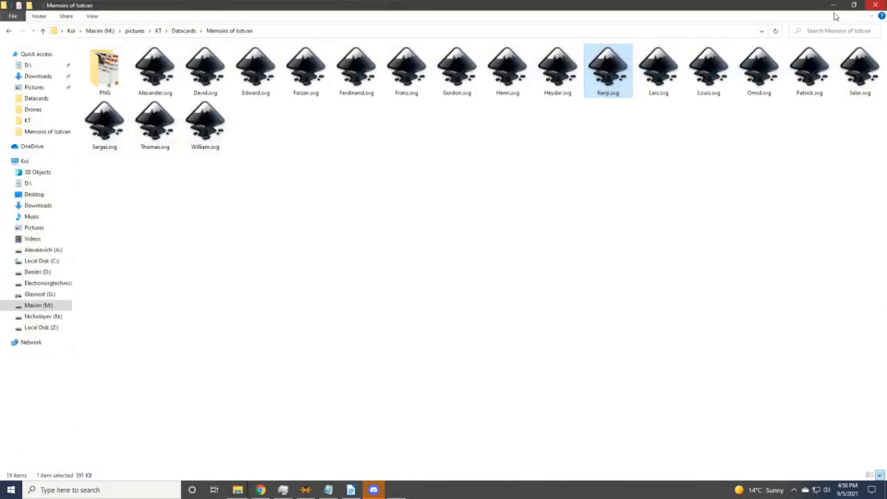
Open M'yen Shas'len'ra.svg from Datacards > Tau > Pathfinders in Inkscape.
{"action": "left_click", "coordinate": [183, 32]}
{"action": "double_click", "coordinate": [159, 73]}
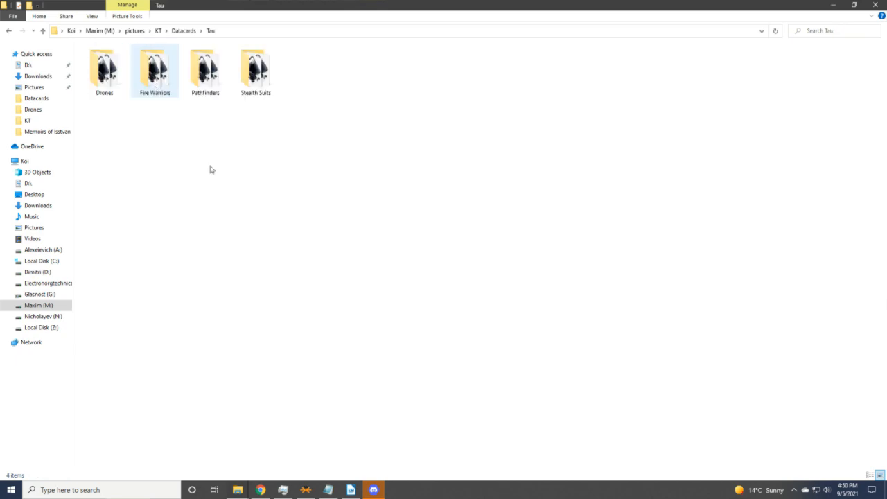
{"action": "double_click", "coordinate": [201, 74]}
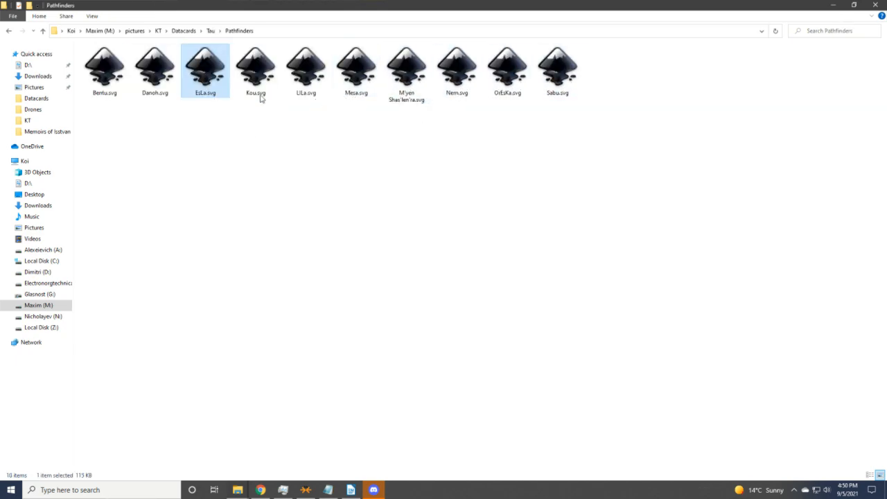
{"action": "left_click", "coordinate": [410, 79]}
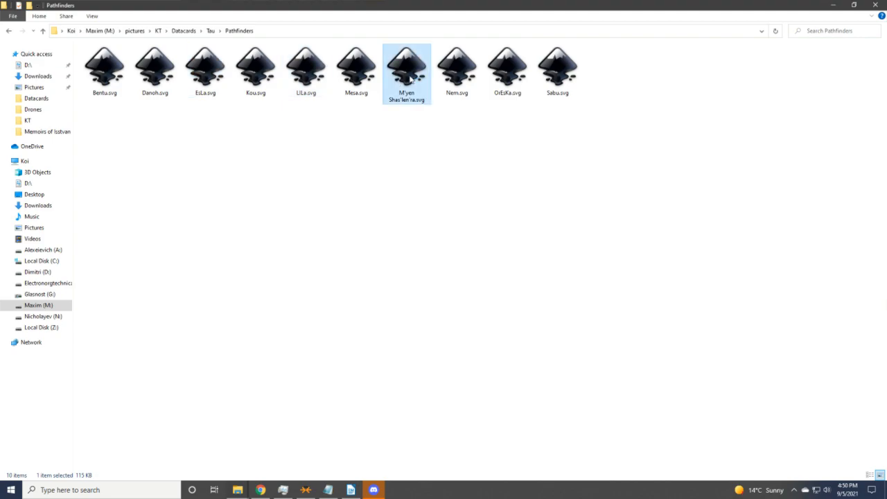
{"action": "double_click", "coordinate": [411, 79]}
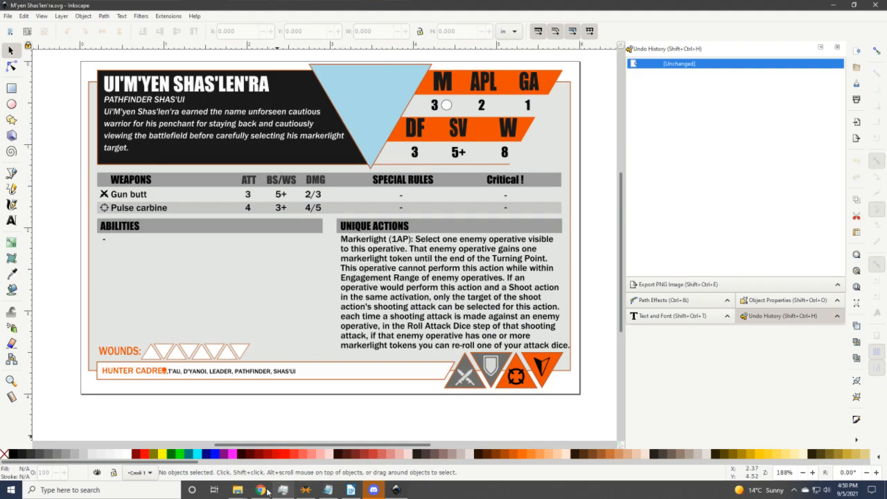
Find the cropped UiMyenShasLenRa.jpg in Operative Pics > Tau > Crop and start dragging it toward the card.
{"action": "mouse_move", "coordinate": [238, 490]}
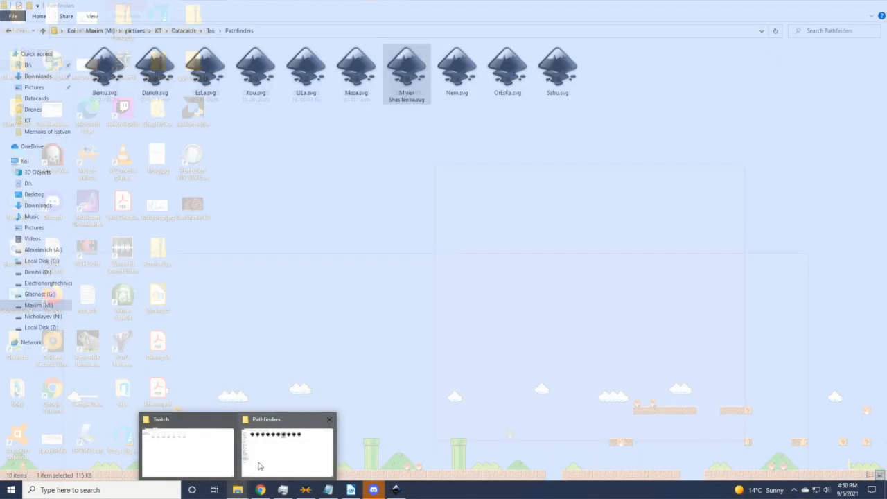
{"action": "left_click", "coordinate": [259, 466]}
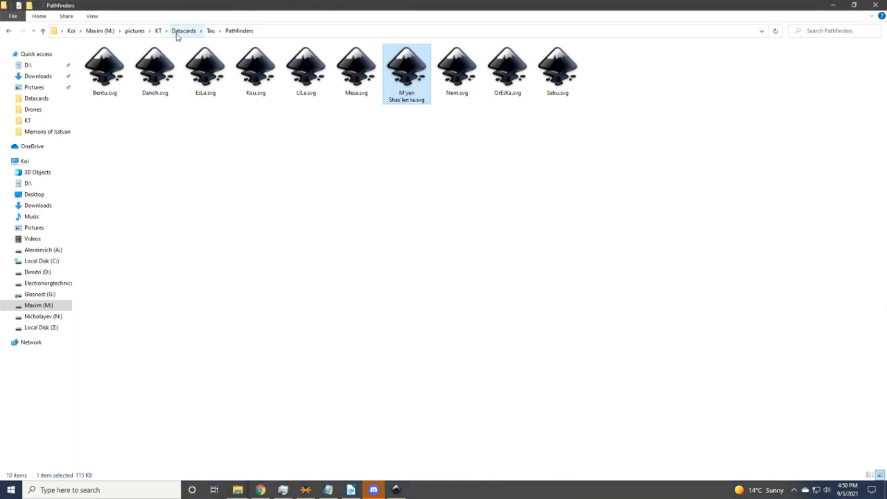
{"action": "left_click", "coordinate": [159, 31]}
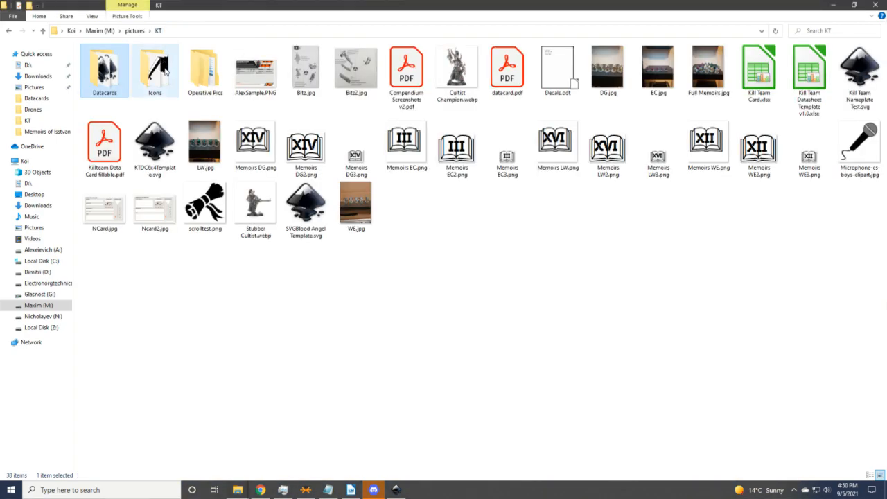
{"action": "left_click", "coordinate": [211, 82]}
{"action": "double_click", "coordinate": [210, 82]}
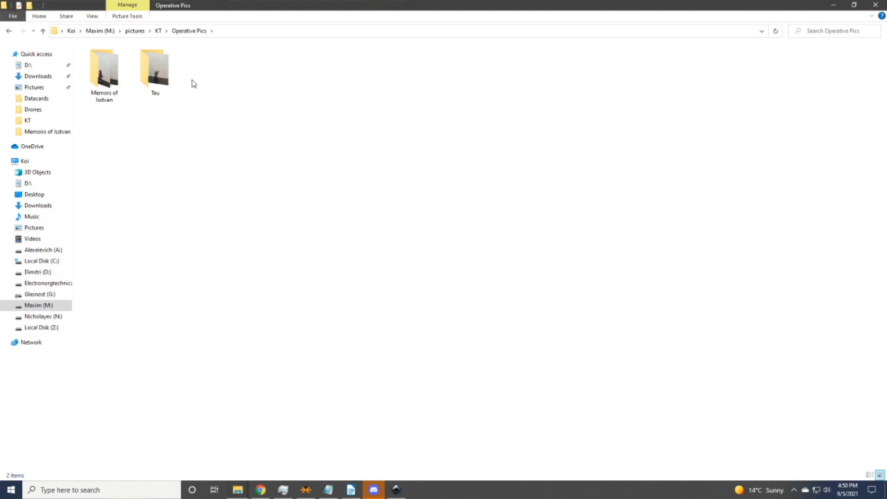
{"action": "double_click", "coordinate": [163, 82]}
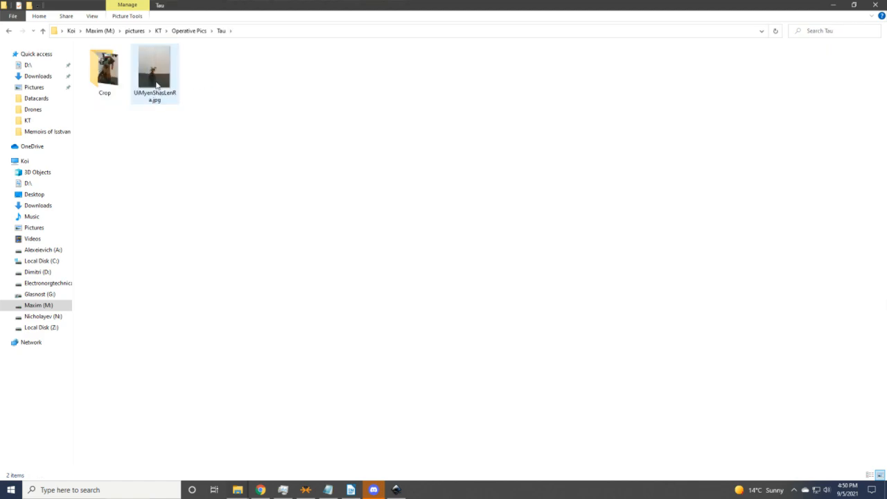
{"action": "left_click", "coordinate": [157, 84]}
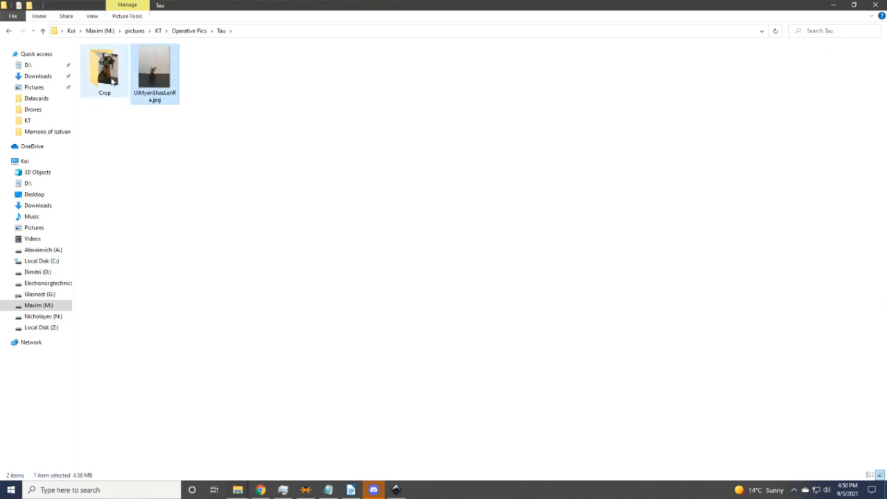
{"action": "double_click", "coordinate": [111, 82]}
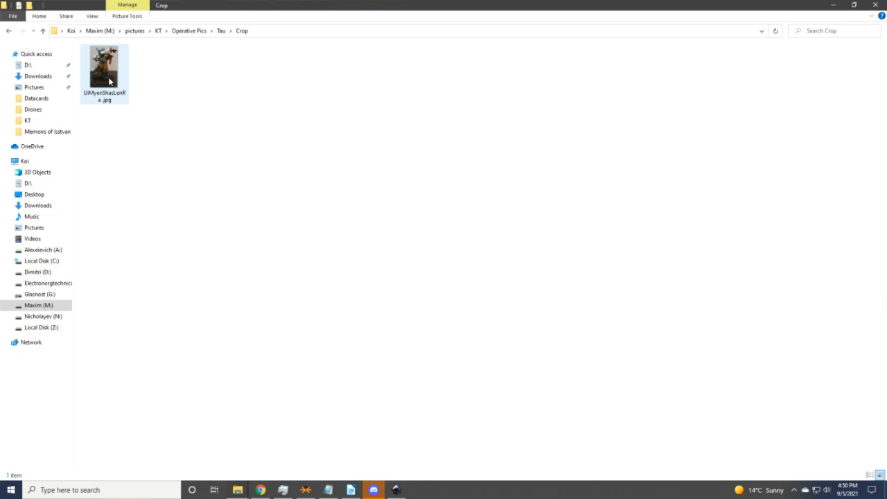
{"action": "left_click_drag", "start_coordinate": [109, 82], "coordinate": [311, 257]}
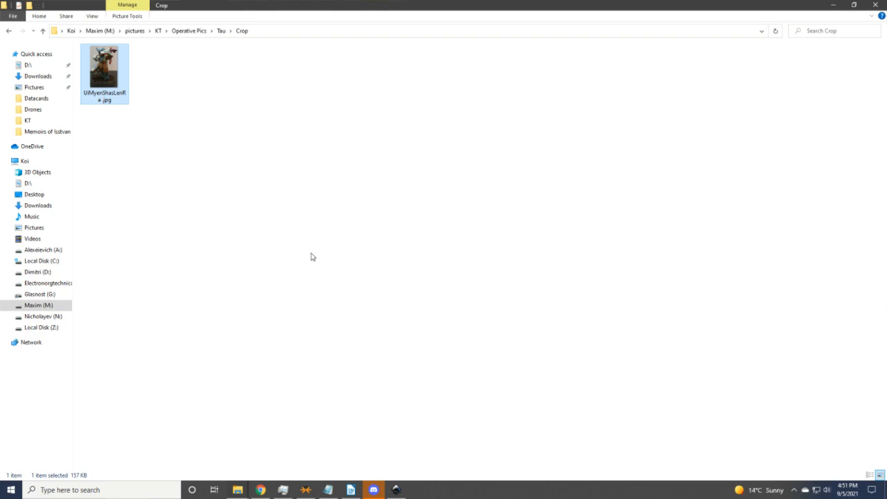
{"action": "left_click", "coordinate": [396, 490]}
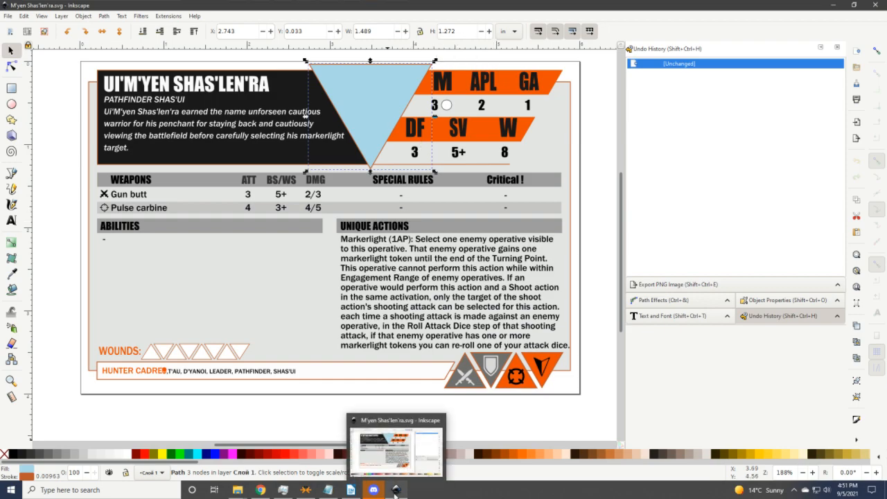
Drop the cropped UiMyenShasLenRa.jpg onto the card canvas and embed it.
{"action": "left_click", "coordinate": [395, 490]}
{"action": "left_click_drag", "start_coordinate": [104, 70], "coordinate": [300, 246]}
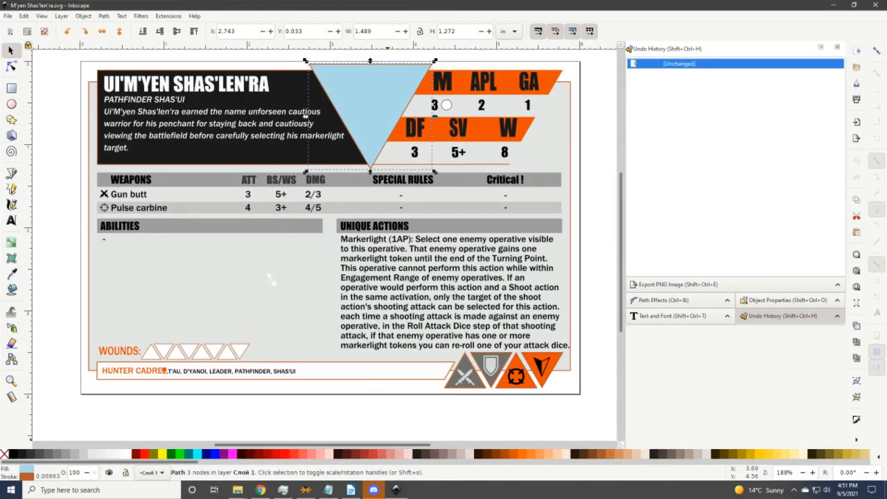
{"action": "left_click_drag", "start_coordinate": [271, 282], "coordinate": [271, 282]}
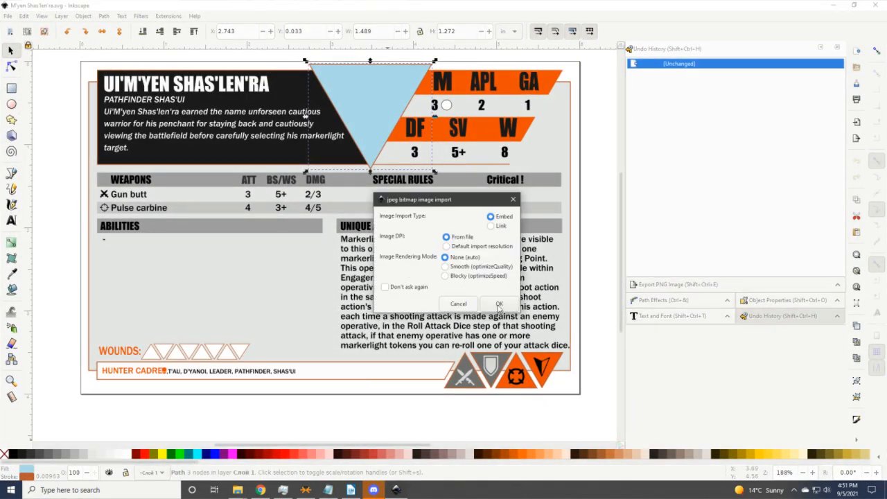
{"action": "left_click", "coordinate": [498, 304]}
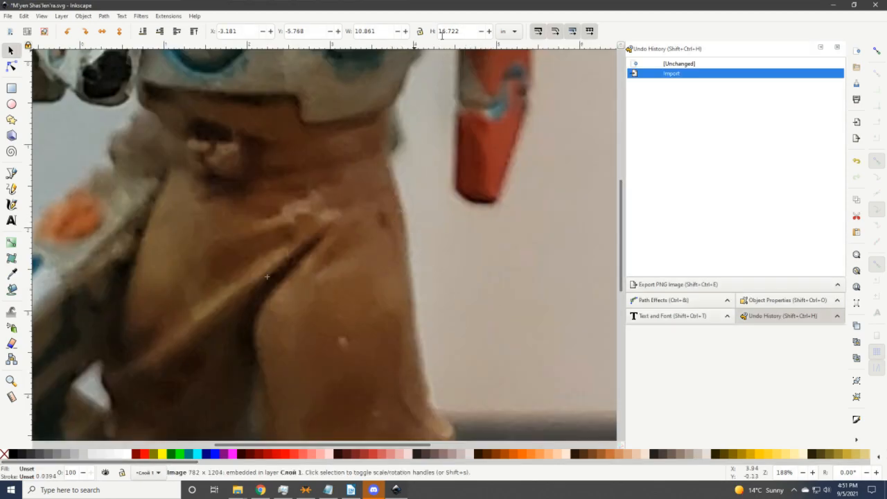
Lock proportions and set the photo's height to 1.272 in.
{"action": "left_click", "coordinate": [420, 31]}
{"action": "key", "text": "Tab"}
{"action": "type", "text": "1."}
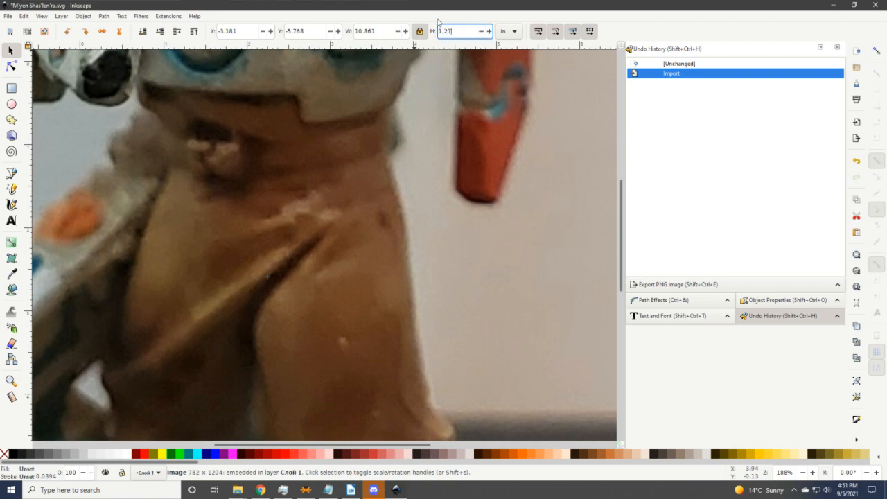
{"action": "key", "text": "Return"}
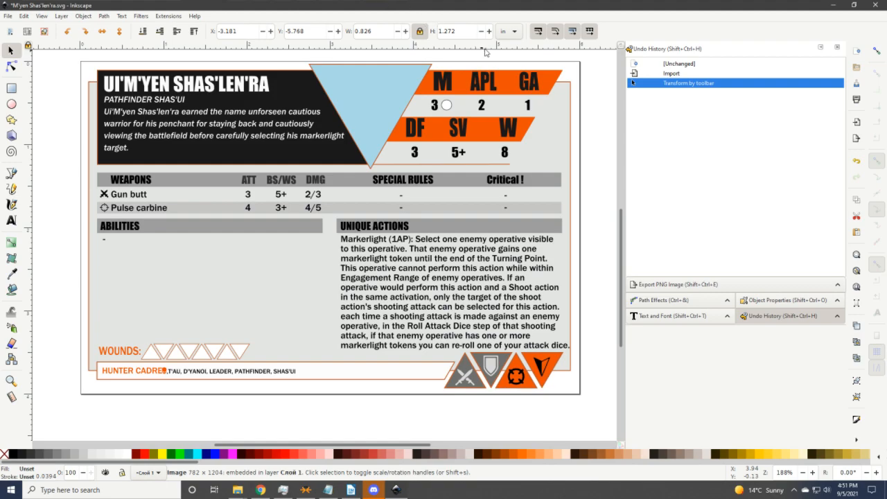
Move the miniature photo onto the light-blue triangle at the card's top centre.
{"action": "key", "text": "minus"}
{"action": "key", "text": "minus"}
{"action": "key", "text": "minus"}
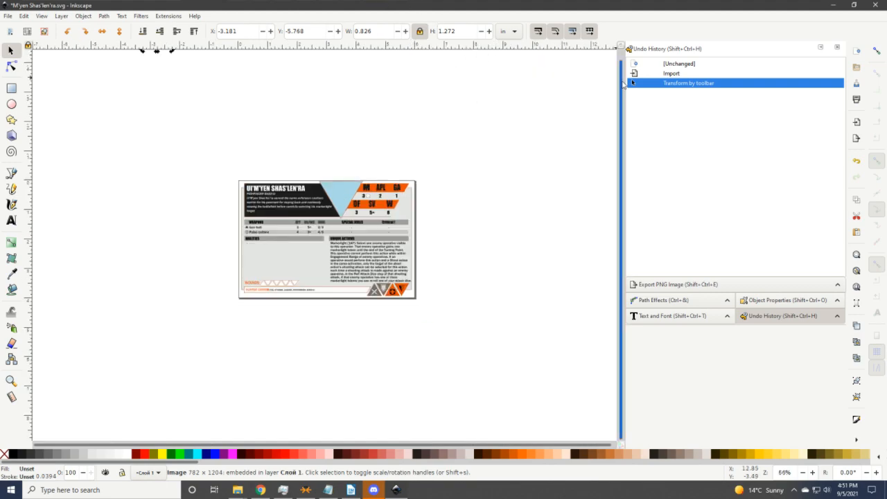
{"action": "scroll", "coordinate": [624, 81], "scroll_direction": "up", "scroll_amount": 1}
{"action": "left_click_drag", "start_coordinate": [157, 59], "coordinate": [339, 191]}
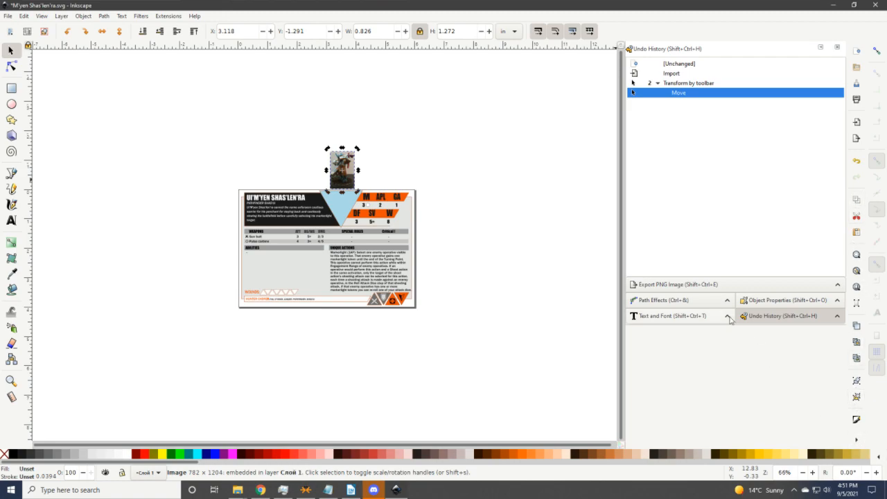
{"action": "left_click", "coordinate": [782, 302]}
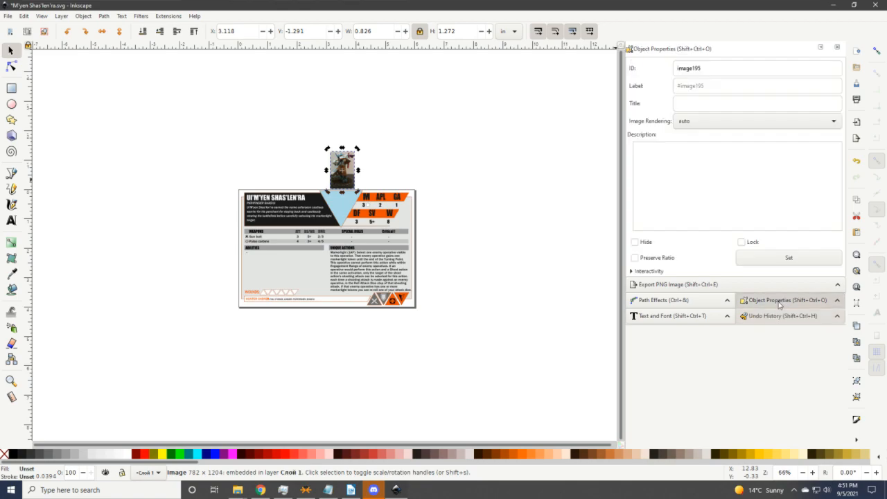
{"action": "left_click", "coordinate": [771, 316]}
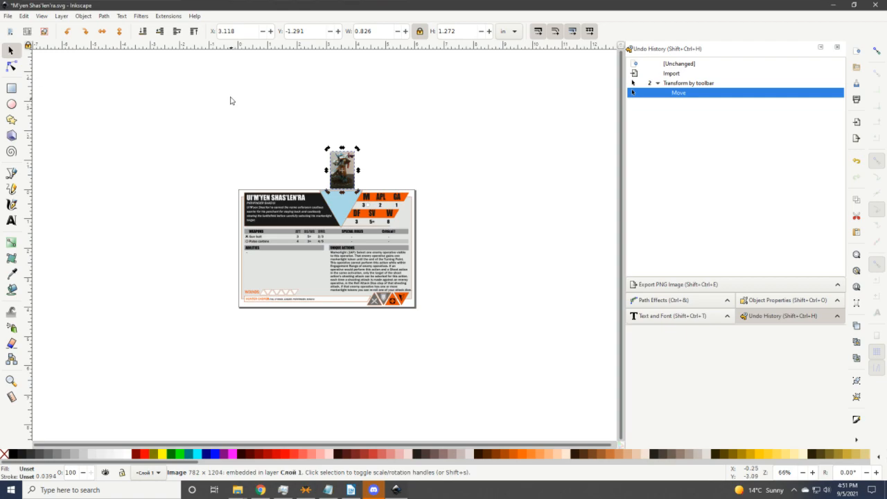
{"action": "key", "text": "plus"}
{"action": "key", "text": "plus"}
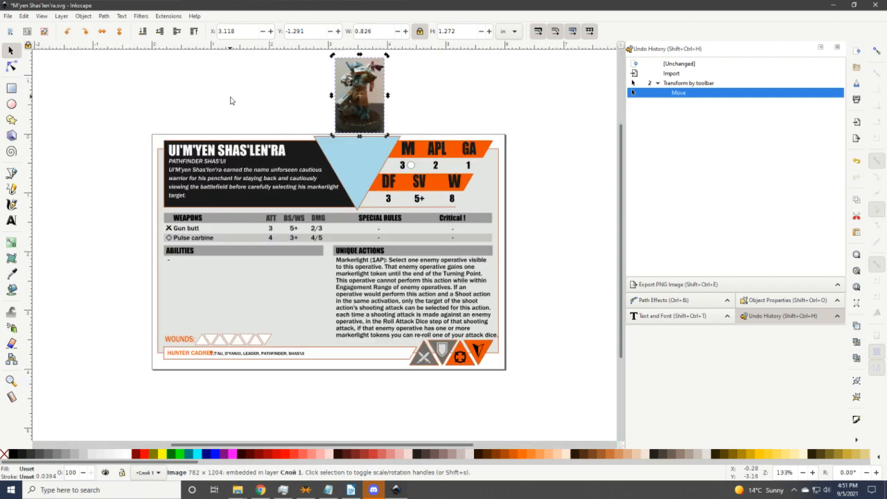
{"action": "key", "text": "plus"}
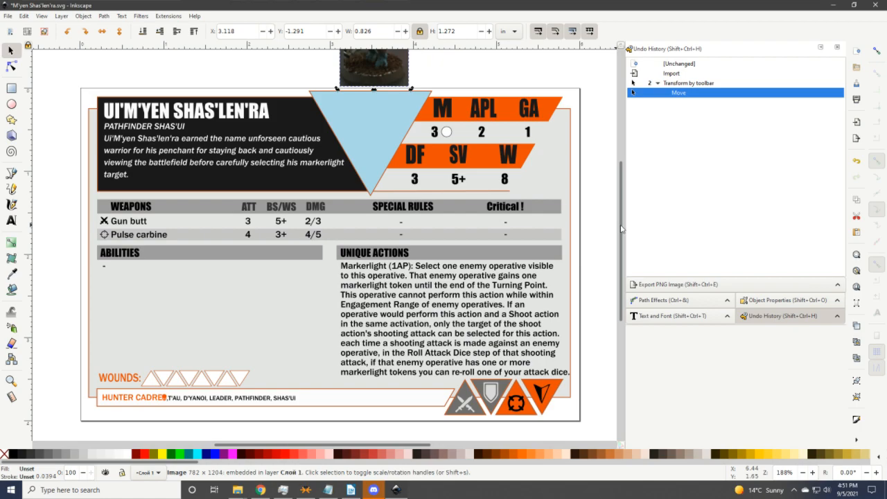
{"action": "scroll", "coordinate": [622, 229], "scroll_direction": "up", "scroll_amount": 3}
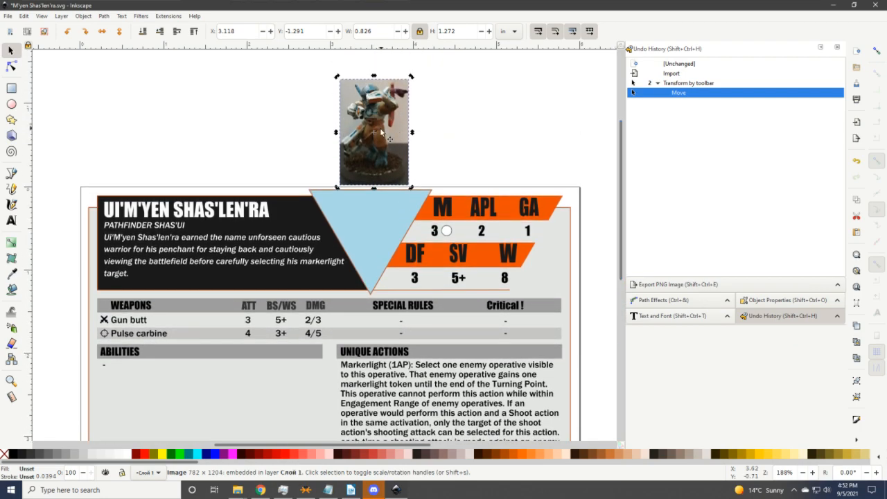
{"action": "left_click_drag", "start_coordinate": [378, 134], "coordinate": [370, 137]}
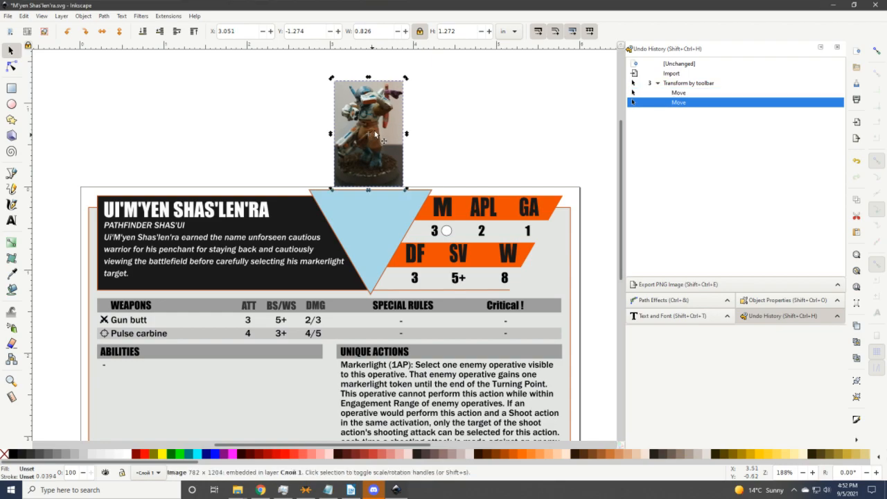
{"action": "left_click", "coordinate": [357, 226]}
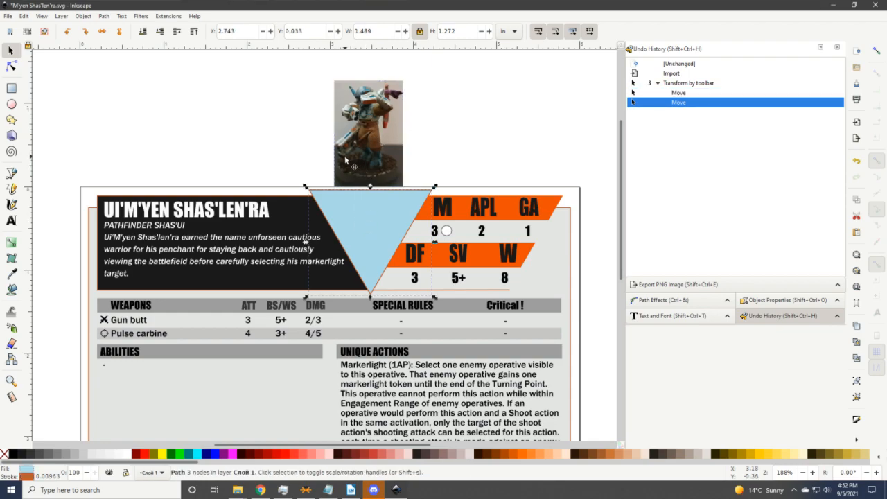
{"action": "left_click", "coordinate": [369, 145]}
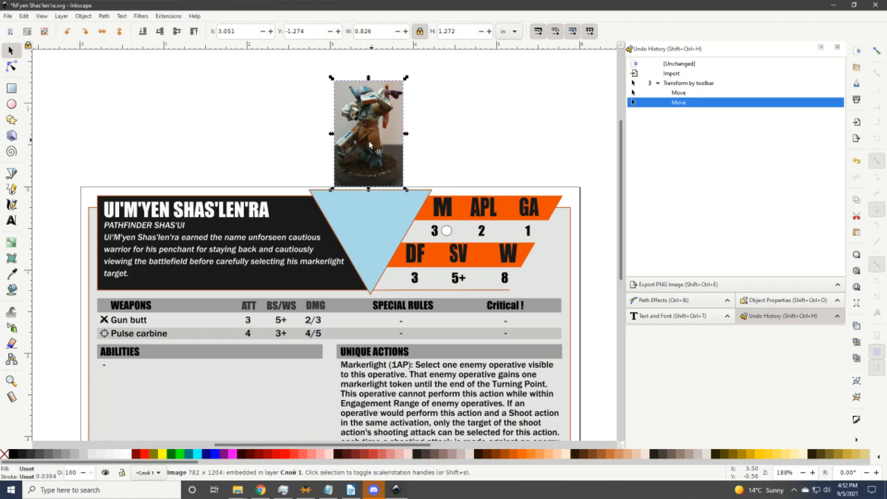
{"action": "key", "text": "Down"}
{"action": "key", "text": "Down"}
{"action": "key", "text": "Down"}
{"action": "key", "text": "Down"}
{"action": "key", "text": "Down"}
{"action": "key", "text": "Down"}
{"action": "key", "text": "Down"}
{"action": "key", "text": "Down"}
{"action": "key", "text": "Down"}
{"action": "key", "text": "Down"}
{"action": "key", "text": "Down"}
{"action": "key", "text": "Down"}
{"action": "key", "text": "Down"}
{"action": "key", "text": "Down"}
{"action": "key", "text": "Down"}
{"action": "key", "text": "Down"}
{"action": "key", "text": "Down"}
{"action": "key", "text": "Down"}
{"action": "key", "text": "Down"}
{"action": "key", "text": "Down"}
{"action": "key", "text": "Down"}
{"action": "key", "text": "Down"}
{"action": "key", "text": "Down"}
{"action": "key", "text": "Down"}
{"action": "key", "text": "Down"}
{"action": "key", "text": "Down"}
{"action": "key", "text": "Down"}
{"action": "key", "text": "Down"}
{"action": "key", "text": "Down"}
{"action": "key", "text": "Down"}
{"action": "key", "text": "Down"}
{"action": "key", "text": "Down"}
{"action": "key", "text": "Down"}
{"action": "key", "text": "Down"}
{"action": "key", "text": "Down"}
{"action": "key", "text": "Down"}
{"action": "key", "text": "Down"}
{"action": "key", "text": "Down"}
{"action": "key", "text": "Down"}
{"action": "key", "text": "Down"}
{"action": "key", "text": "Down"}
{"action": "key", "text": "Down"}
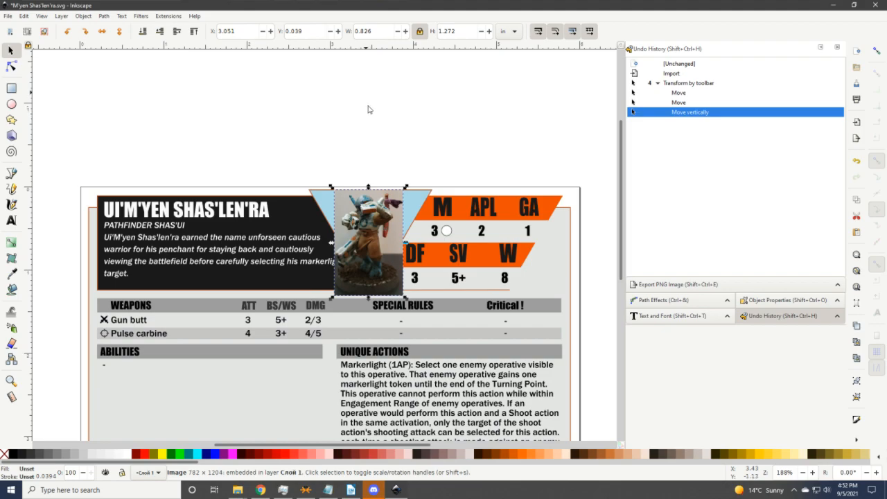
Paste an in-place copy of the triangle frame on top of the photo.
{"action": "left_click", "coordinate": [413, 208]}
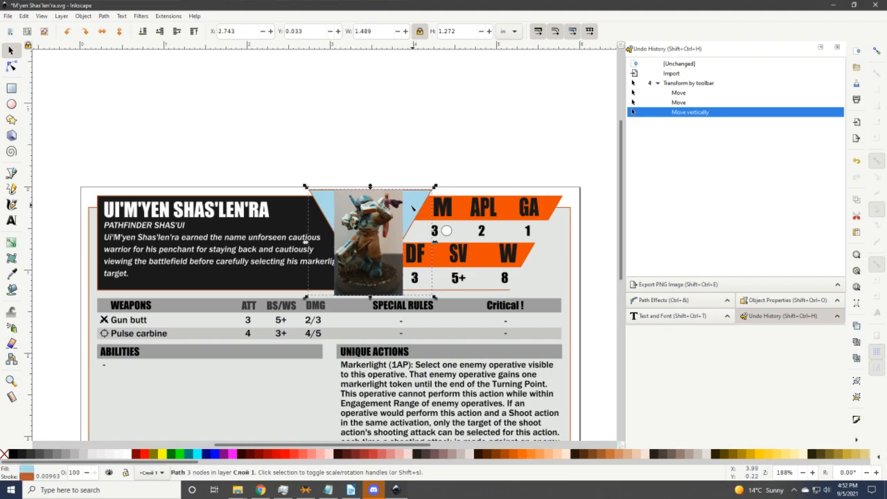
{"action": "key", "text": "n"}
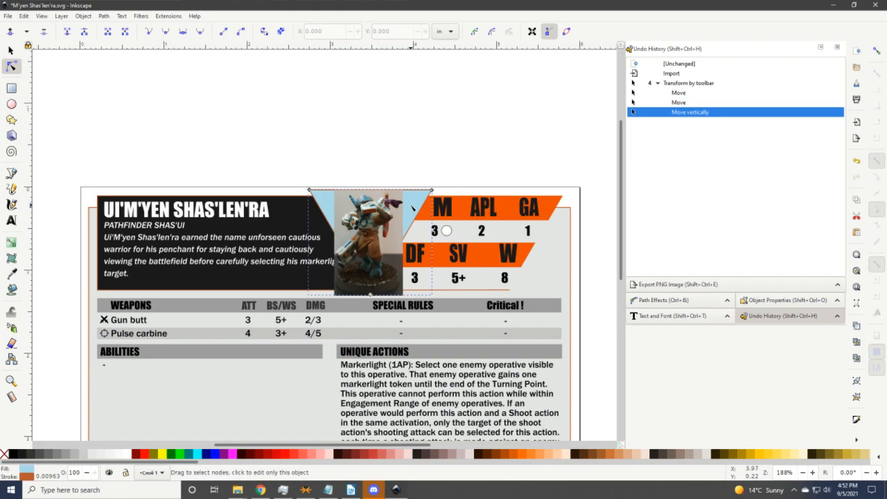
{"action": "key", "text": "ctrl+alt+v"}
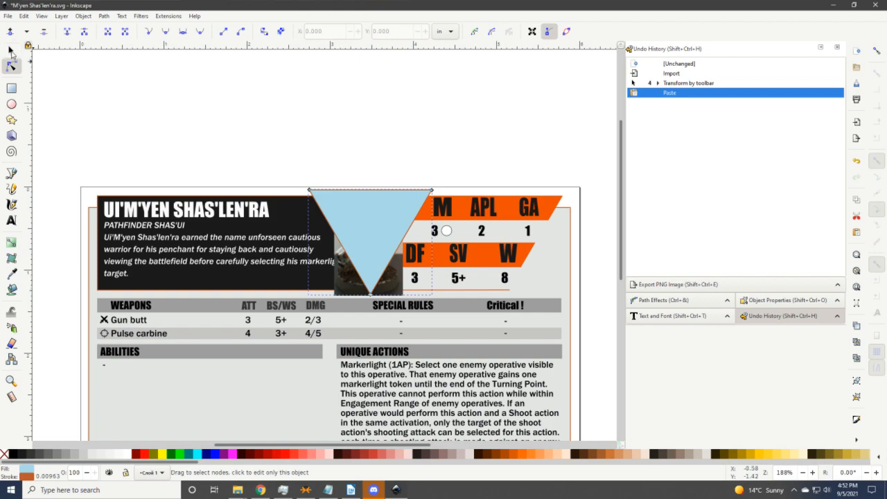
Set Clip on the pasted triangle plus the photo, then deselect to check the portrait.
{"action": "left_click", "coordinate": [11, 50]}
{"action": "left_click", "coordinate": [346, 289], "text": "shift"}
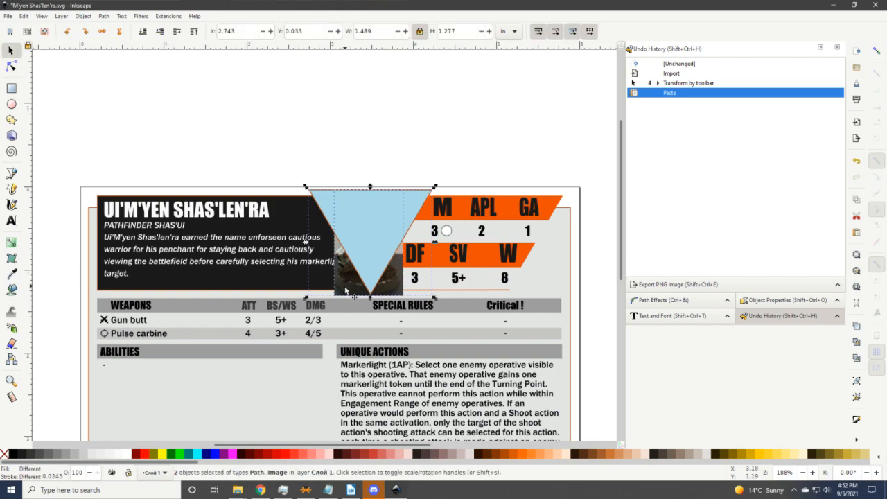
{"action": "right_click", "coordinate": [349, 286]}
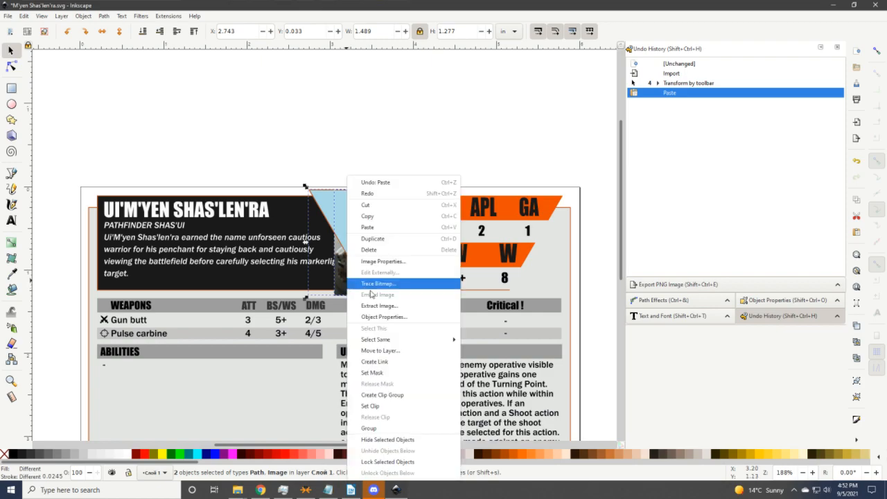
{"action": "left_click", "coordinate": [382, 406]}
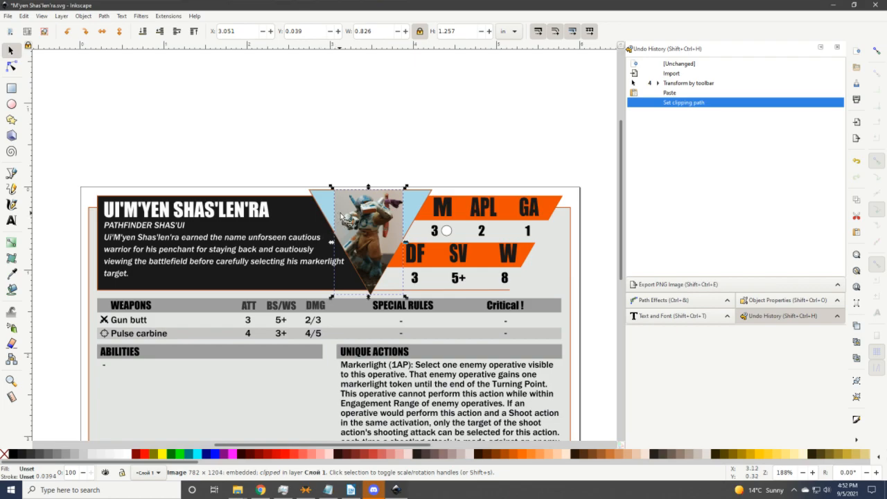
{"action": "key", "text": "Down"}
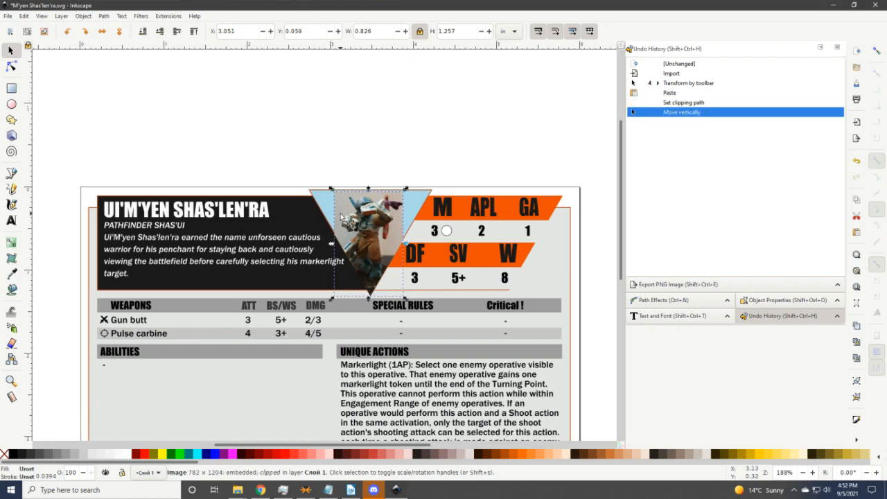
{"action": "key", "text": "Up"}
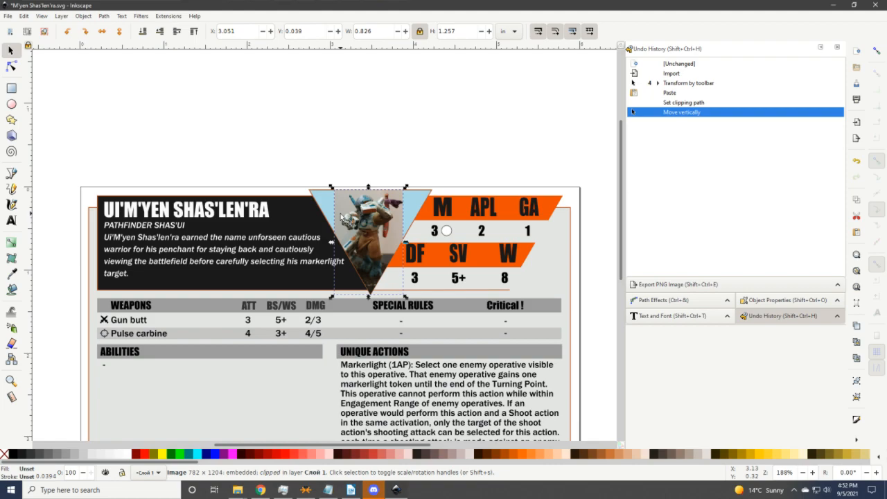
{"action": "left_click", "coordinate": [346, 142]}
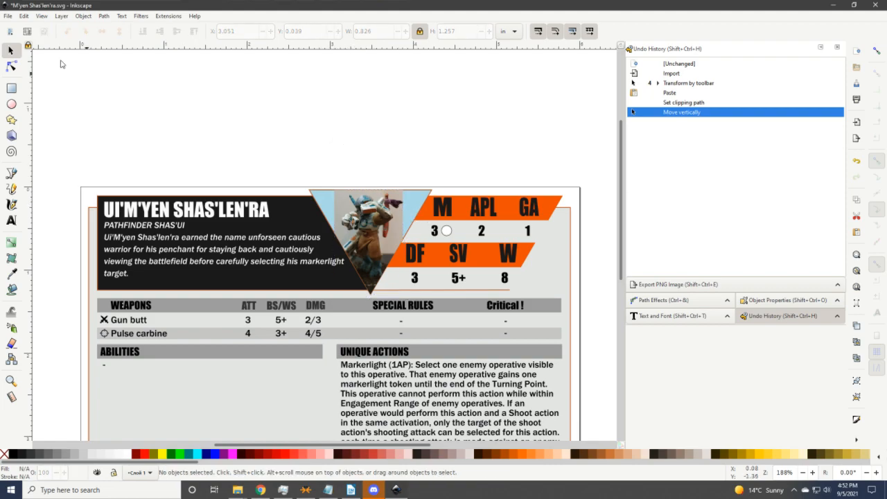
Fill the triangle frame with #beb1a8, picked from the photo's beige background.
{"action": "left_click", "coordinate": [418, 209]}
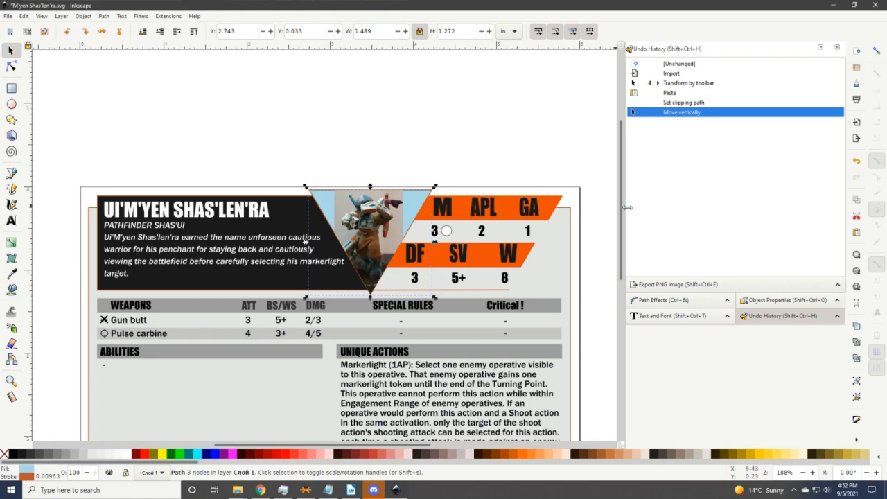
{"action": "left_click", "coordinate": [856, 420]}
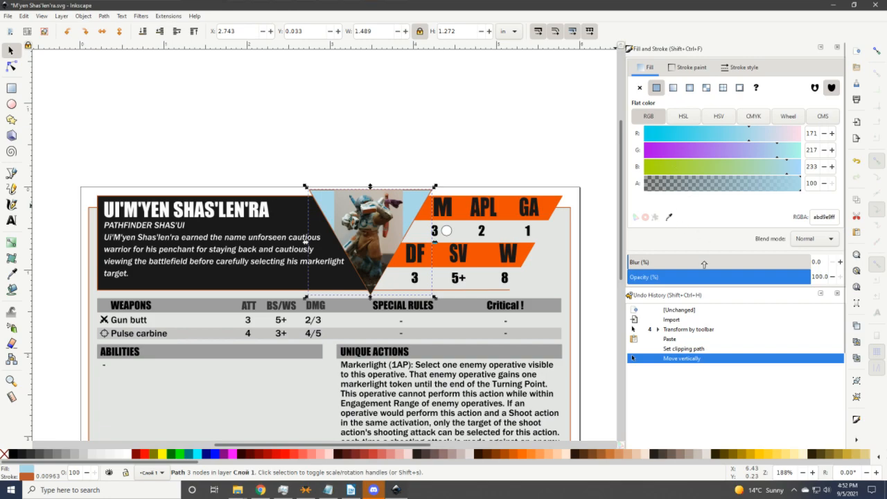
{"action": "left_click", "coordinate": [669, 217]}
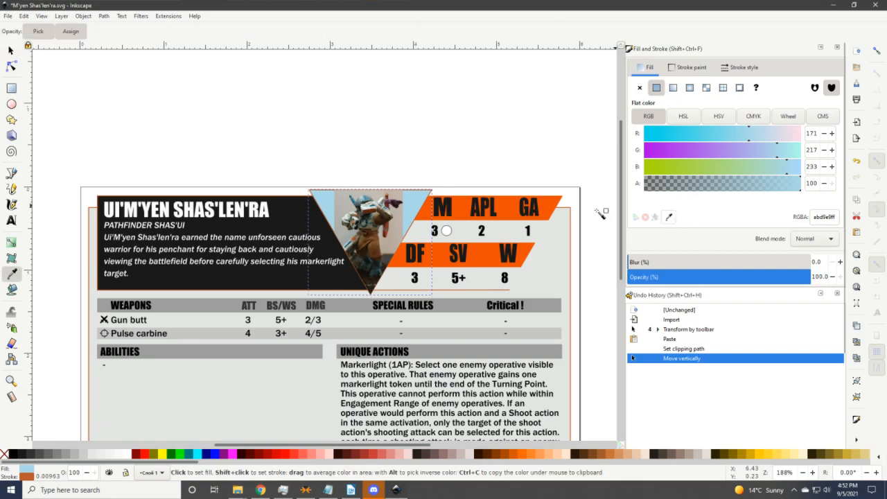
{"action": "left_click", "coordinate": [400, 225]}
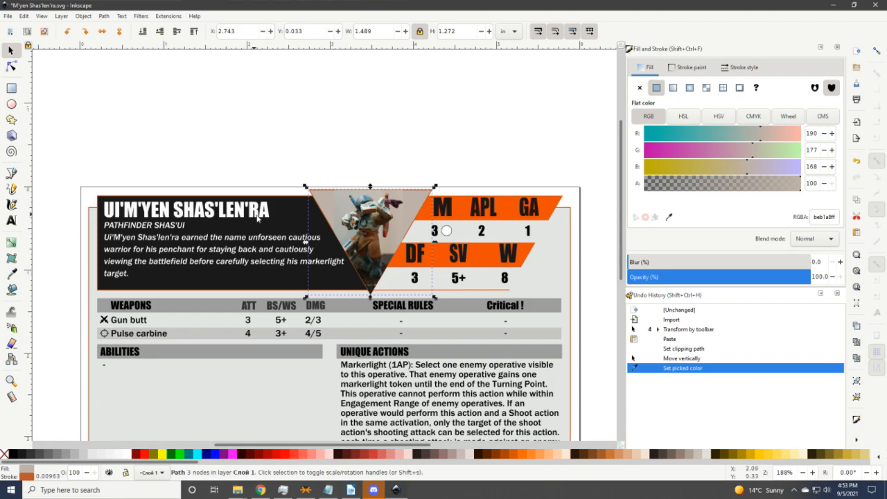
{"action": "left_click_drag", "start_coordinate": [622, 237], "coordinate": [612, 291]}
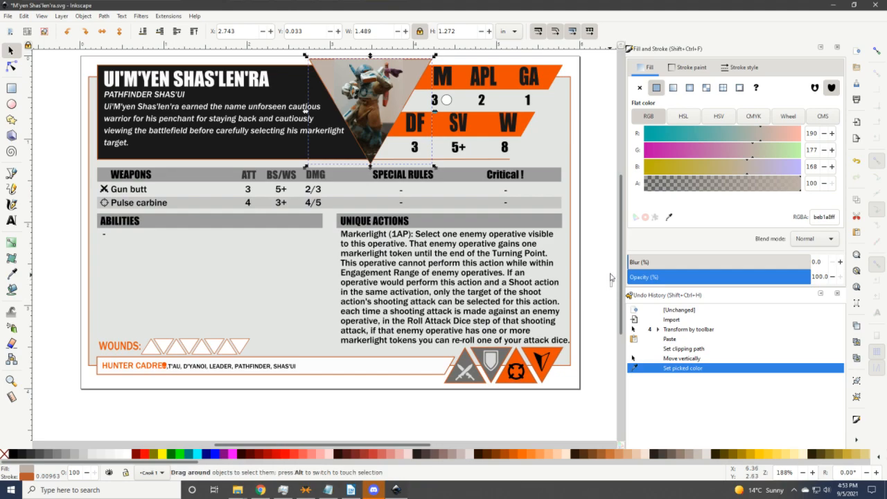
Deselect, review the finished card, and save M'yen Shas'len'ra.svg.
{"action": "left_click", "coordinate": [615, 256]}
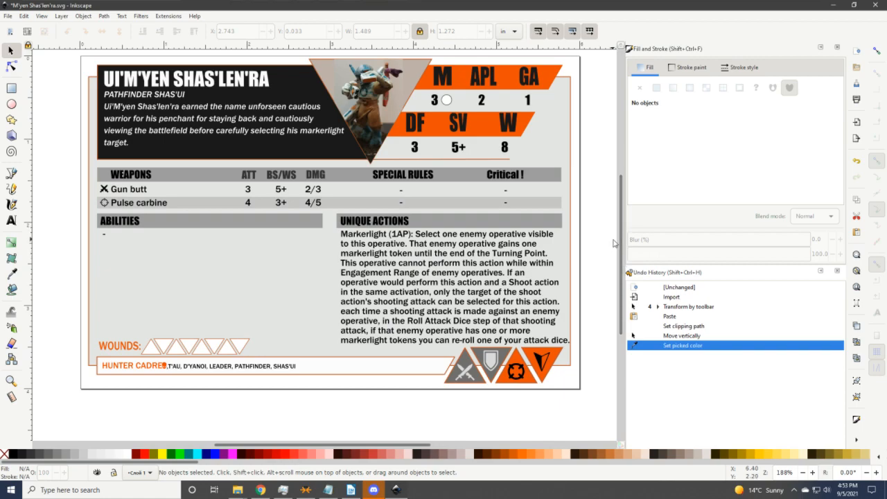
{"action": "left_click_drag", "start_coordinate": [623, 244], "coordinate": [623, 208]}
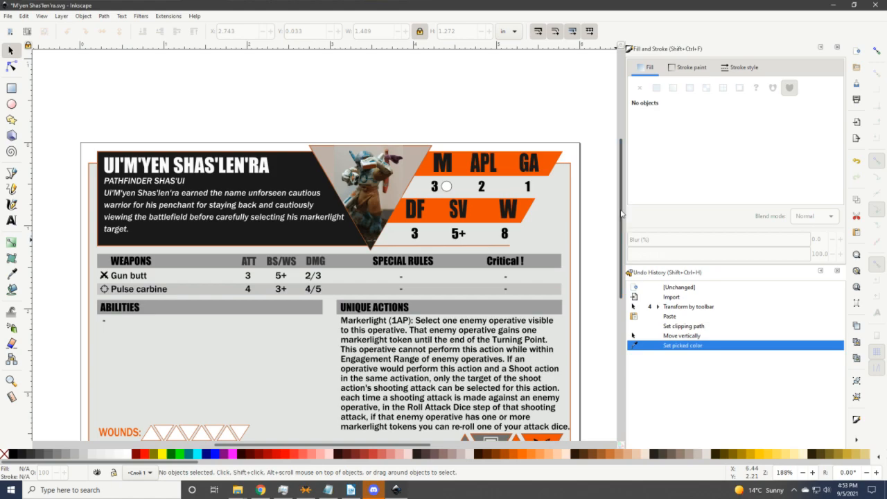
{"action": "left_click_drag", "start_coordinate": [622, 214], "coordinate": [617, 234]}
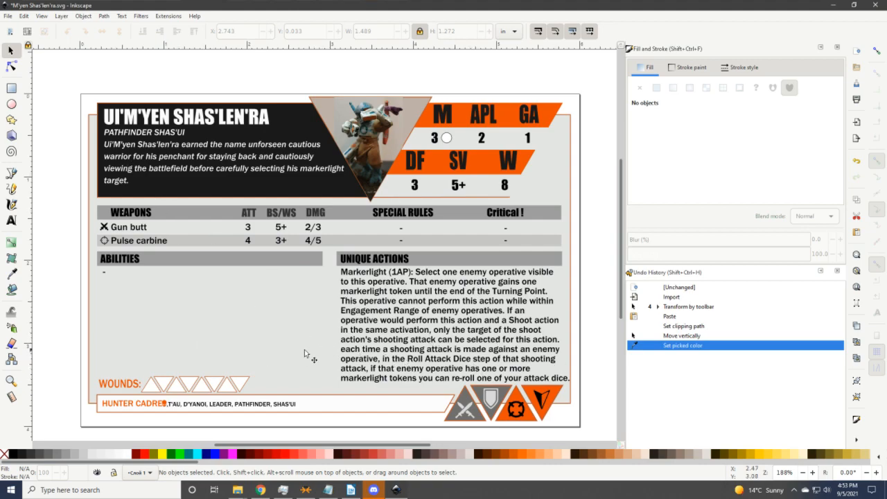
{"action": "left_click", "coordinate": [7, 15]}
{"action": "left_click", "coordinate": [18, 87]}
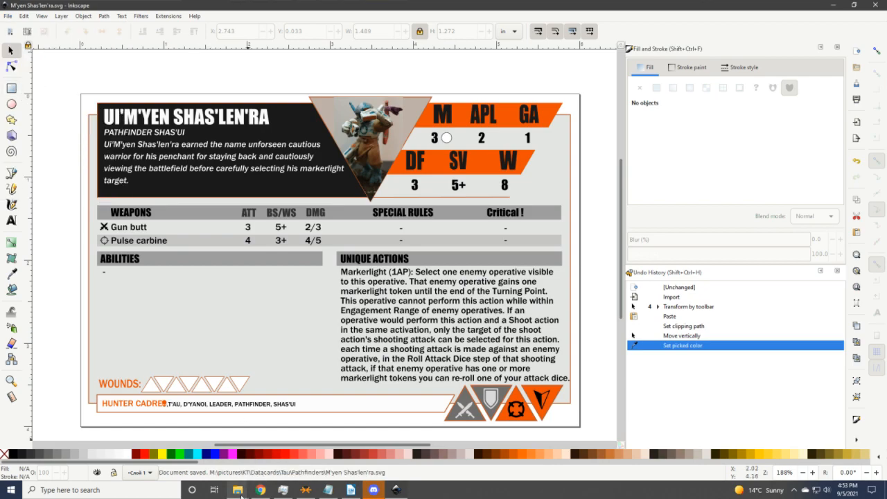
Go from the Crop folder up to KT, then into Datacards > Memoirs of Isstvan.
{"action": "mouse_move", "coordinate": [239, 490]}
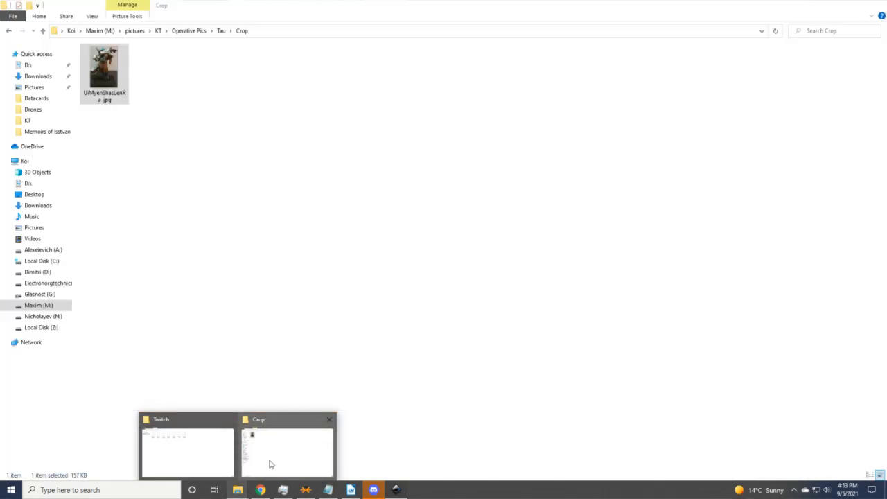
{"action": "left_click", "coordinate": [269, 462]}
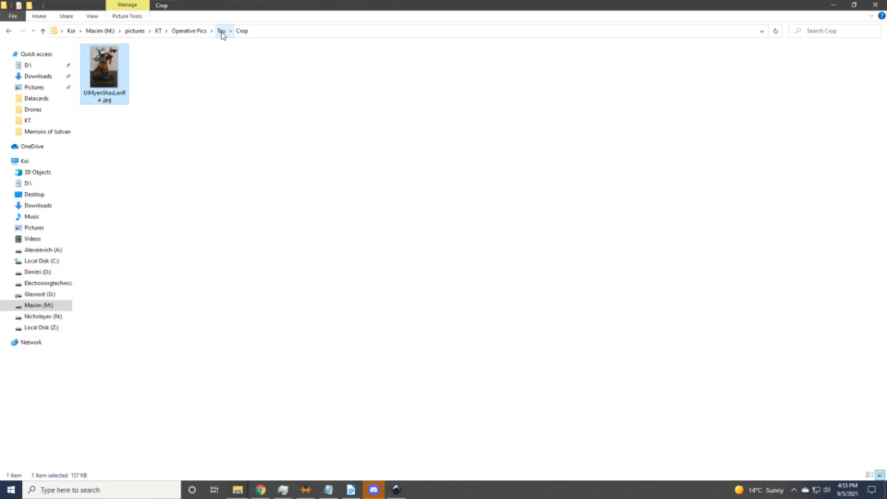
{"action": "left_click", "coordinate": [181, 33]}
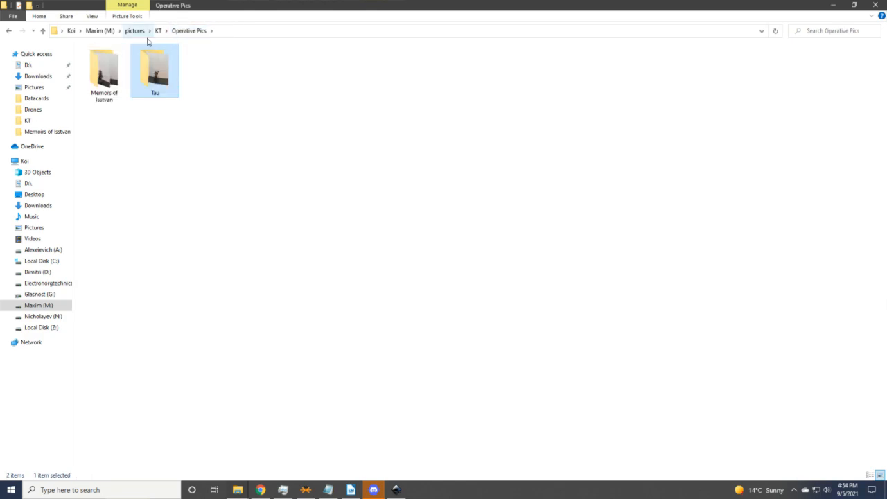
{"action": "left_click", "coordinate": [158, 31]}
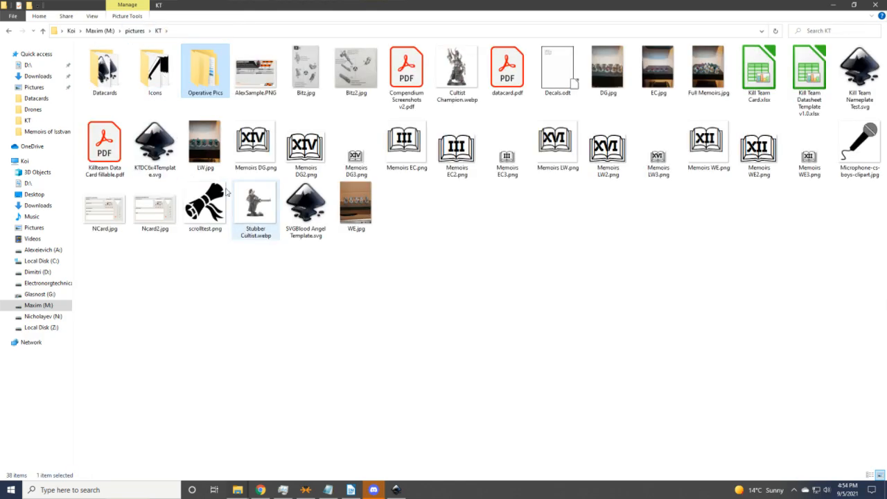
{"action": "double_click", "coordinate": [107, 82]}
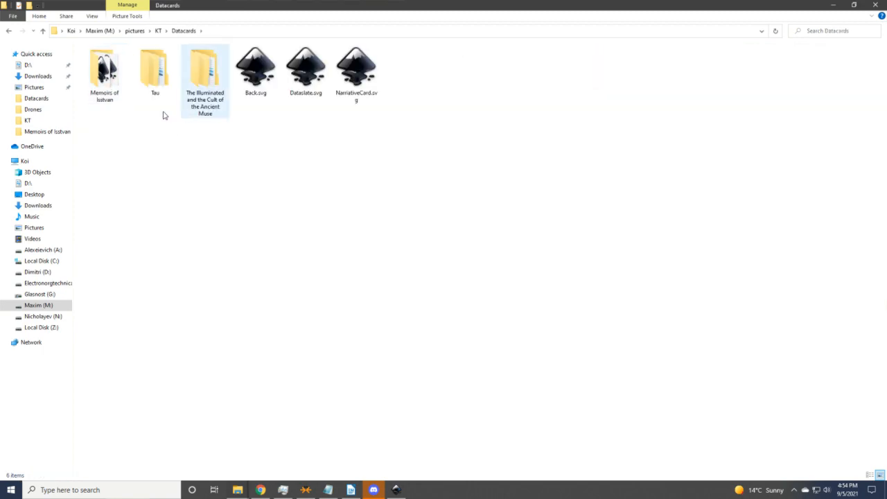
{"action": "double_click", "coordinate": [107, 81]}
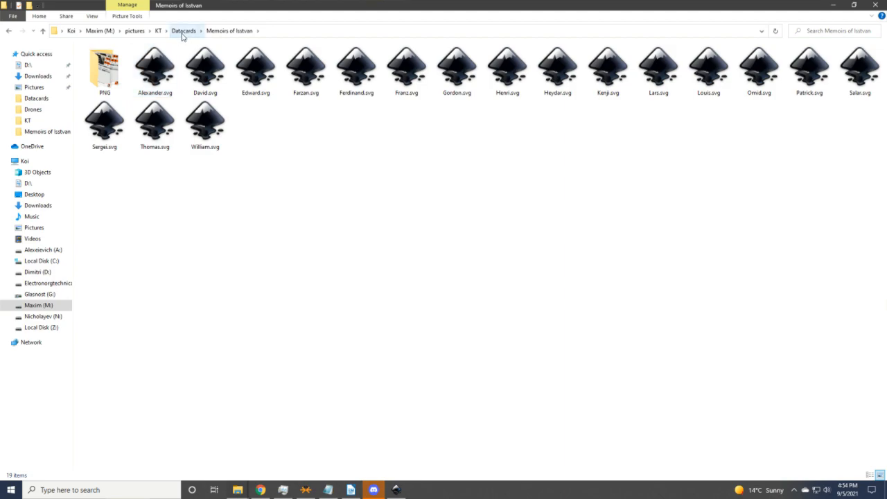
Look through the Tau and The Illuminated and the Cult of the Ancient Muse folders, ending in Tau.
{"action": "left_click", "coordinate": [183, 31]}
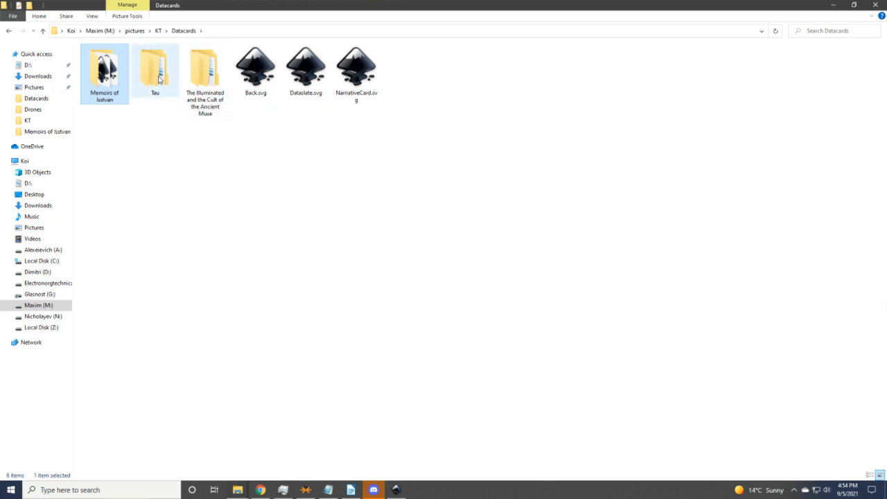
{"action": "double_click", "coordinate": [160, 79]}
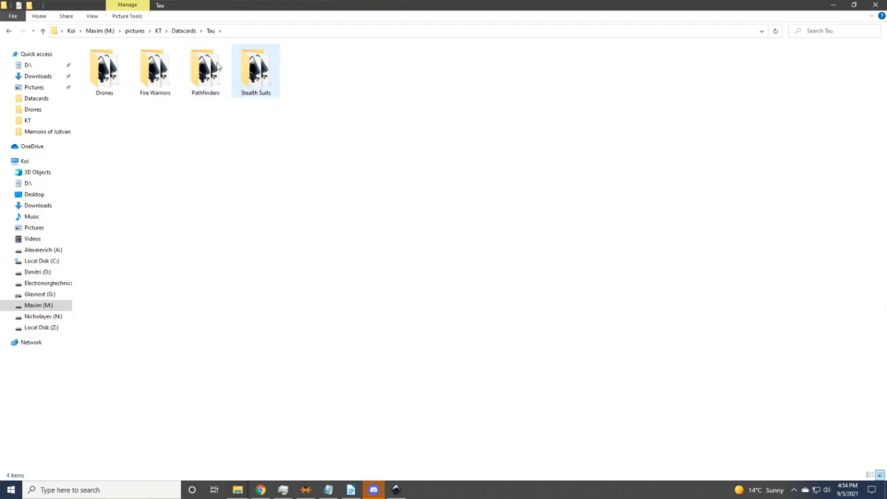
{"action": "left_click", "coordinate": [184, 30]}
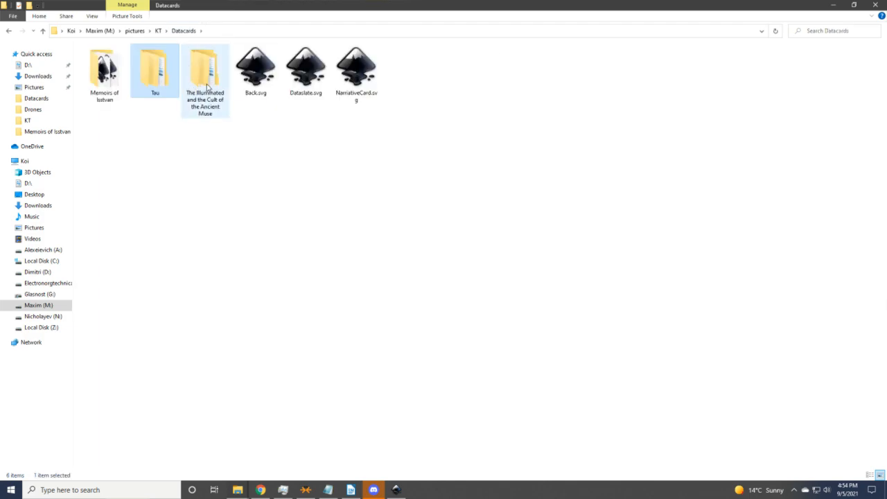
{"action": "double_click", "coordinate": [207, 86]}
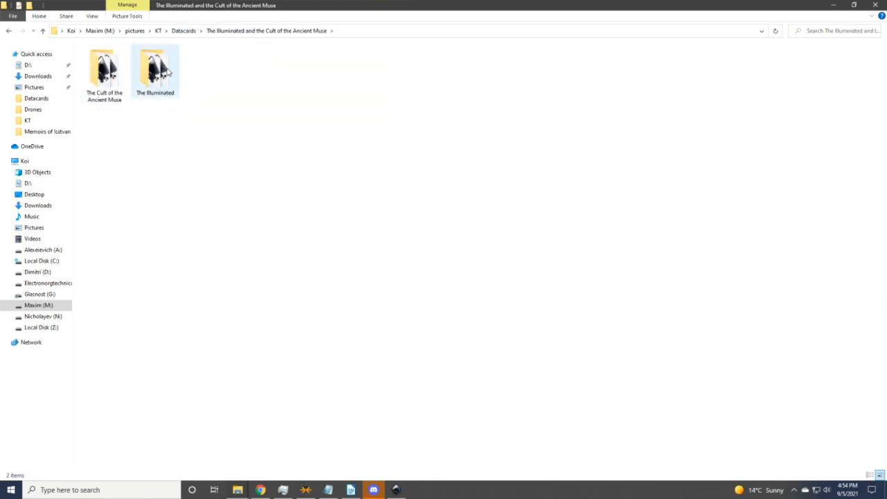
{"action": "left_click", "coordinate": [190, 31]}
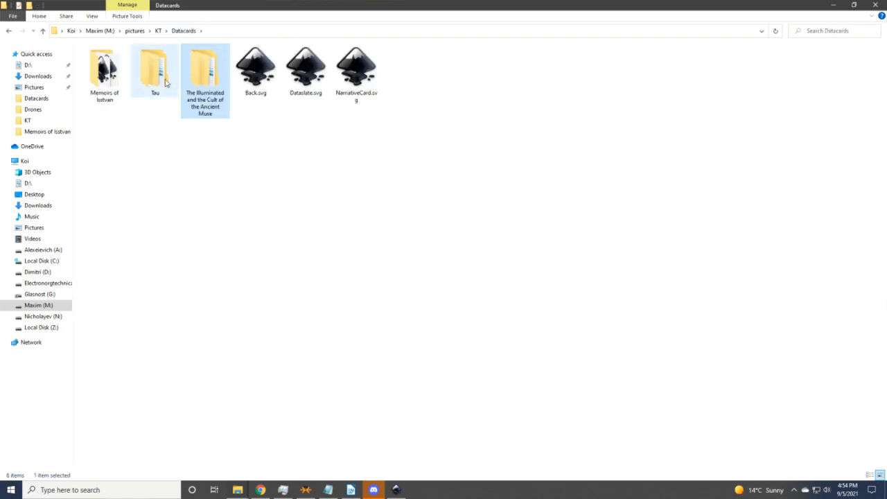
{"action": "double_click", "coordinate": [157, 77]}
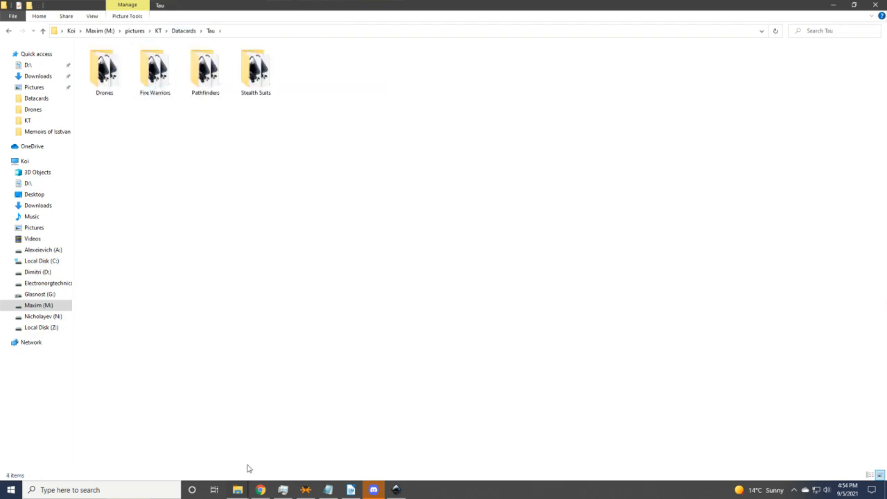
{"action": "left_click", "coordinate": [260, 490]}
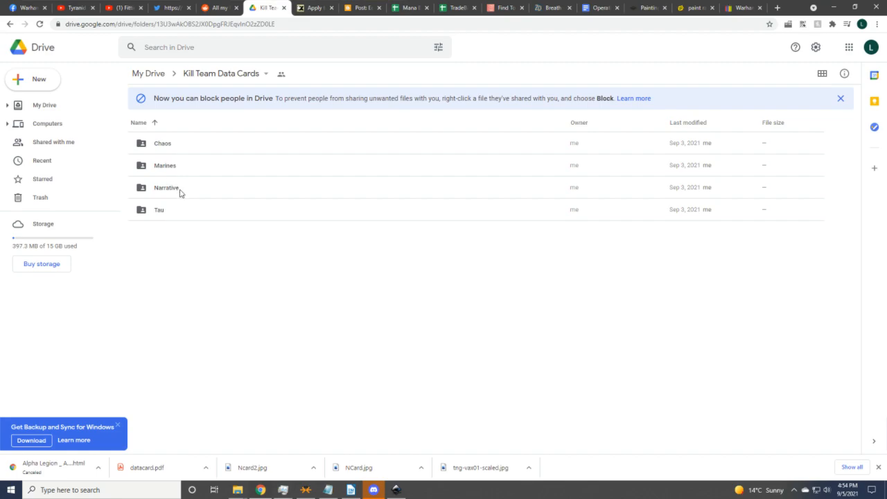
Look through the Chaos folder, then go back to Kill Team Data Cards and open Narrative.
{"action": "double_click", "coordinate": [169, 147]}
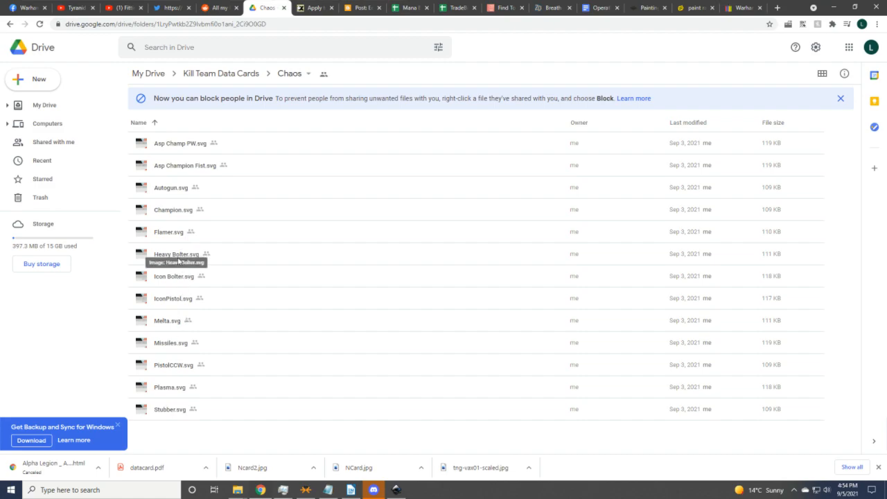
{"action": "left_click", "coordinate": [227, 74]}
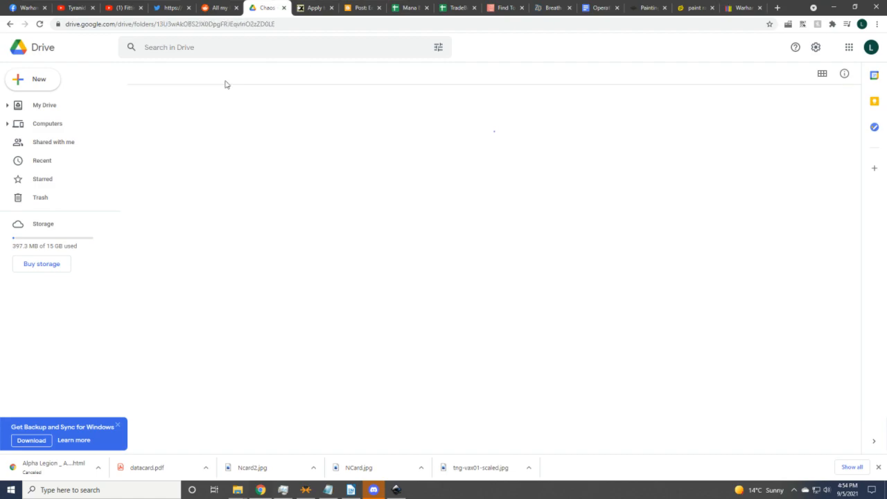
{"action": "double_click", "coordinate": [160, 193]}
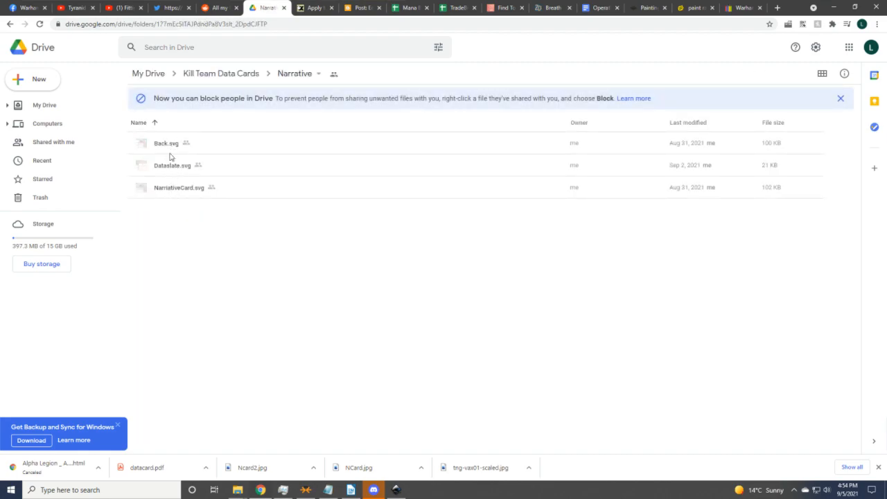
In Inkscape, open Back.svg from the Datacards folder and zoom out to show the whole card.
{"action": "left_click", "coordinate": [396, 490]}
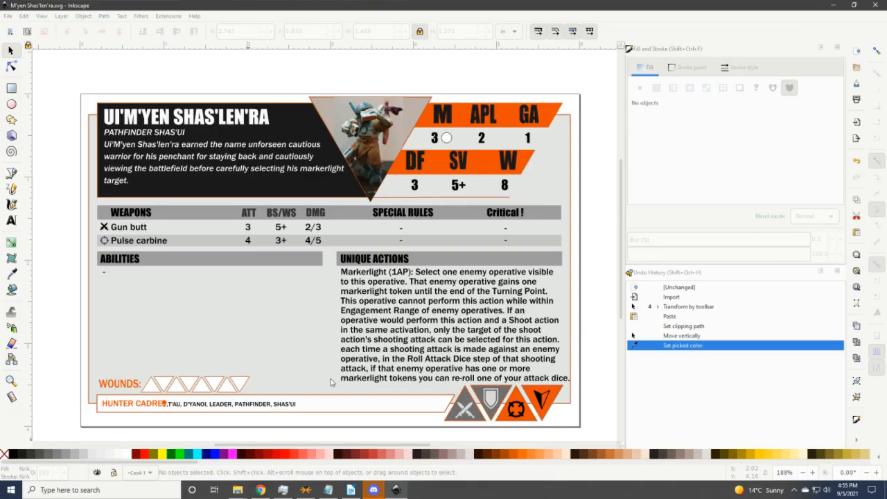
{"action": "left_click", "coordinate": [9, 16]}
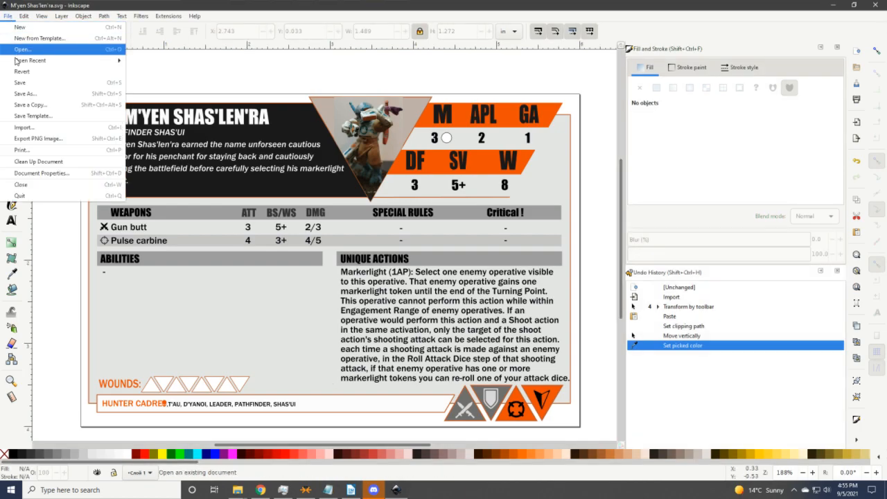
{"action": "left_click", "coordinate": [221, 260]}
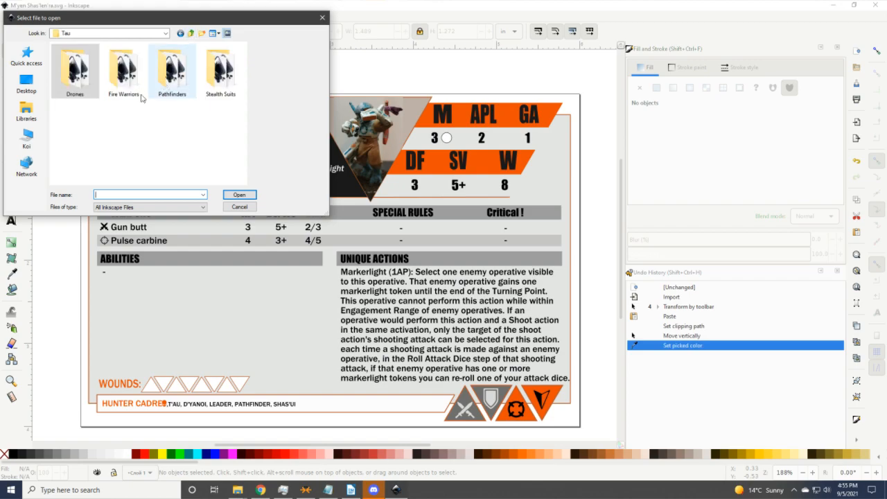
{"action": "left_click", "coordinate": [191, 35]}
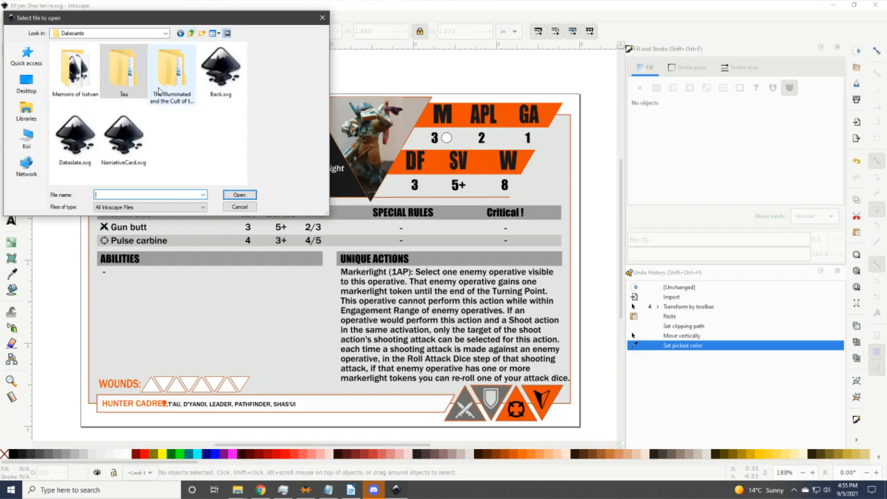
{"action": "left_click", "coordinate": [215, 63]}
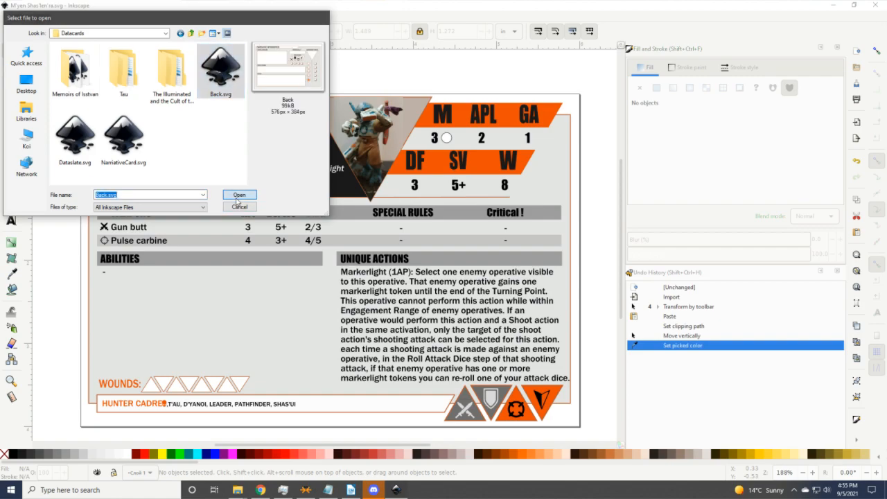
{"action": "left_click", "coordinate": [238, 206]}
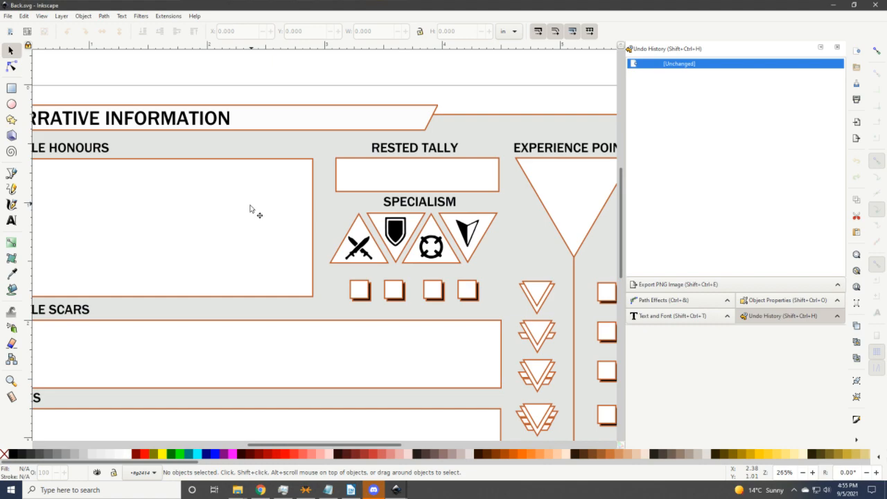
{"action": "key", "text": "minus"}
{"action": "key", "text": "minus"}
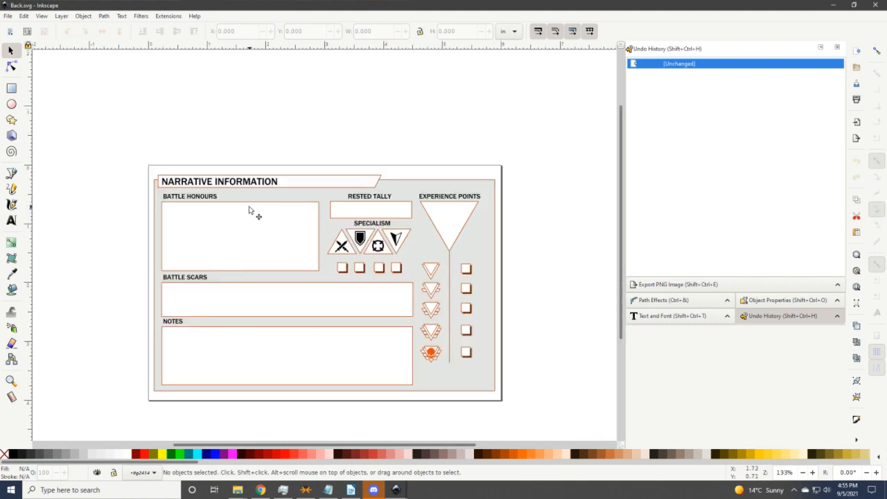